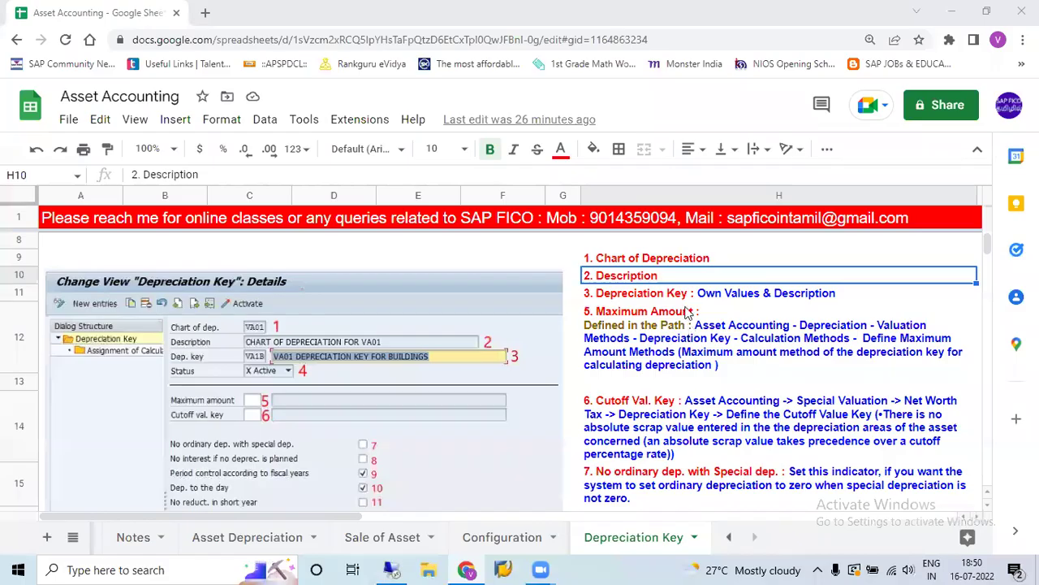
{"action": "left_click", "coordinate": [687, 313]}
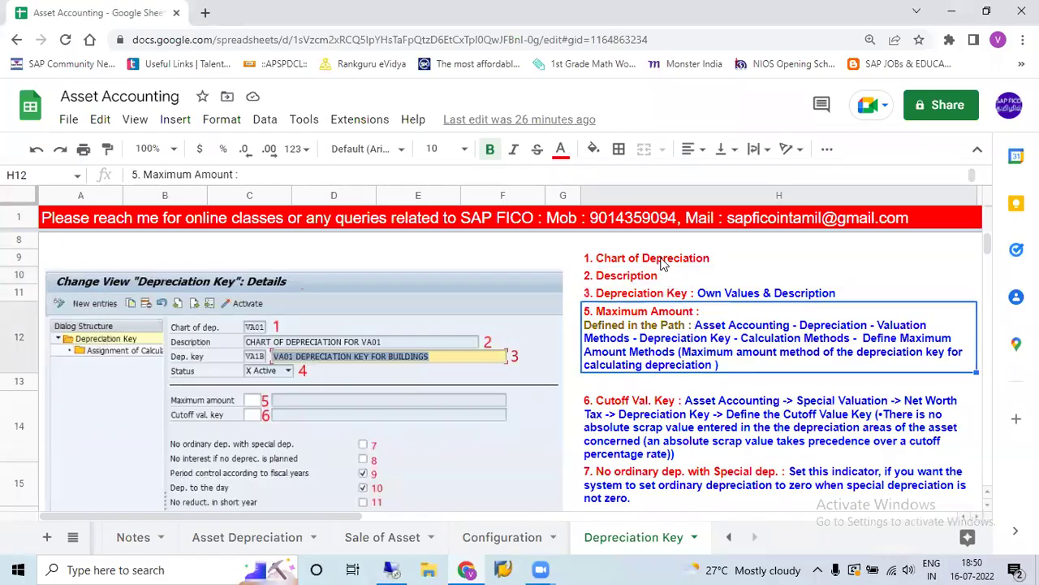
{"action": "left_click", "coordinate": [663, 263]}
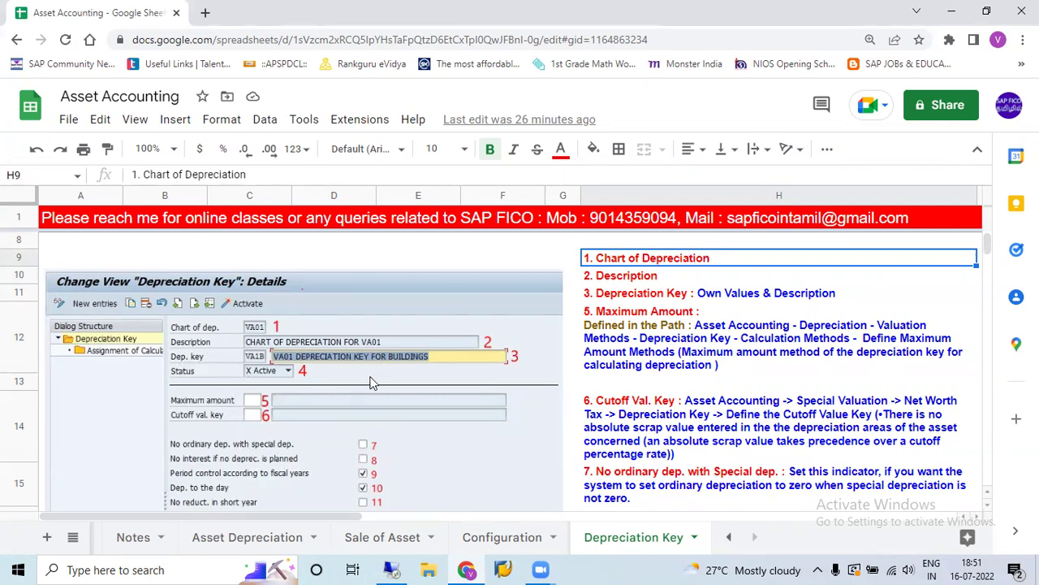
Switch to the SAP remote session and display the SAP Reference IMG with transaction /nspro.
{"action": "left_click", "coordinate": [396, 570]}
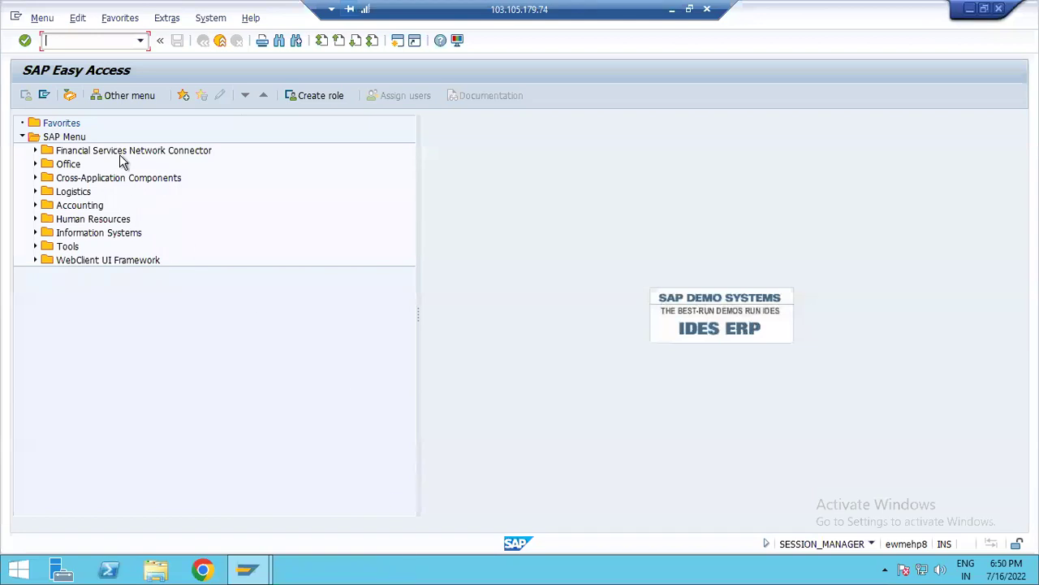
{"action": "type", "text": "/nspro"}
{"action": "key", "text": "Return"}
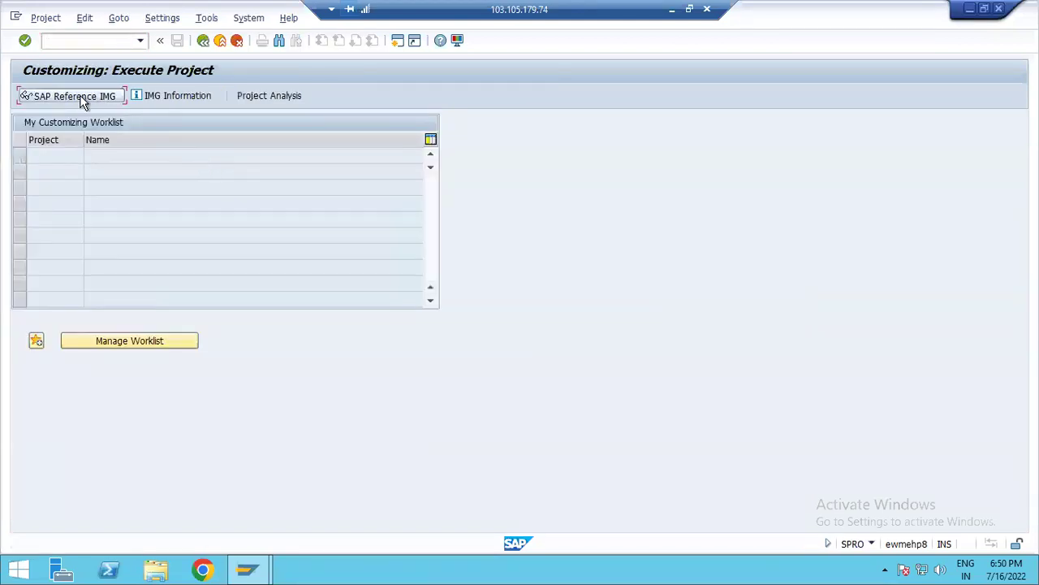
{"action": "left_click", "coordinate": [86, 97]}
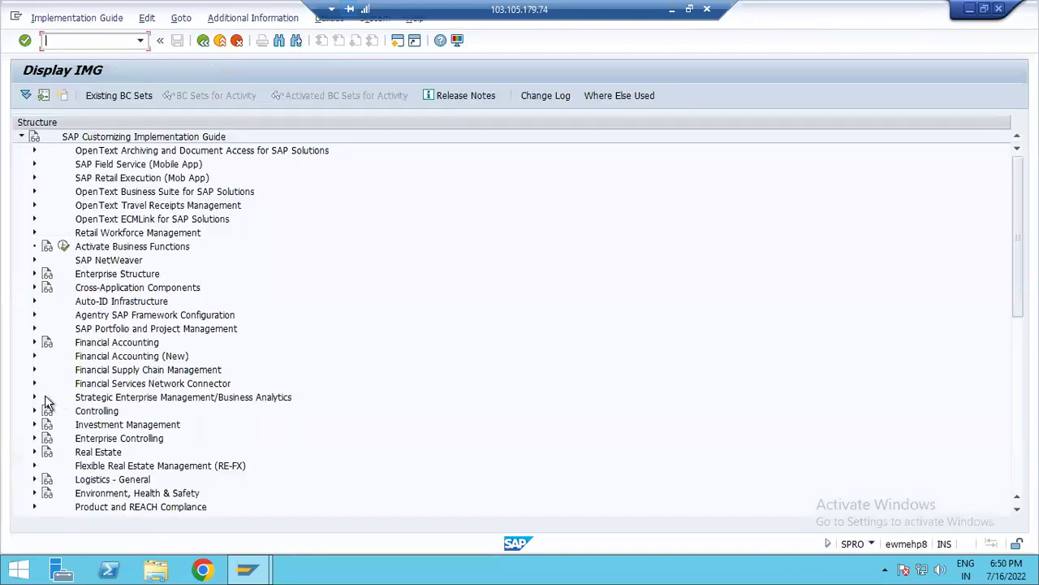
Run Maintain Depreciation Key under Financial Accounting (New), Asset Accounting, Depreciation, Valuation Methods, Depreciation Key.
{"action": "left_click", "coordinate": [34, 355]}
{"action": "scroll", "coordinate": [162, 390], "scroll_direction": "down", "scroll_amount": 2}
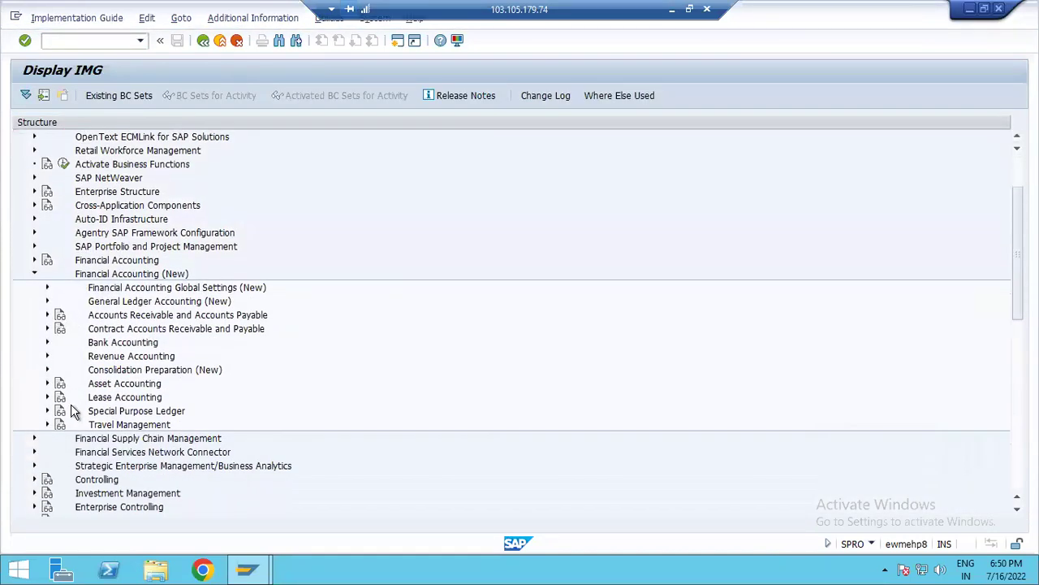
{"action": "left_click", "coordinate": [47, 383]}
{"action": "scroll", "coordinate": [366, 360], "scroll_direction": "down", "scroll_amount": 3}
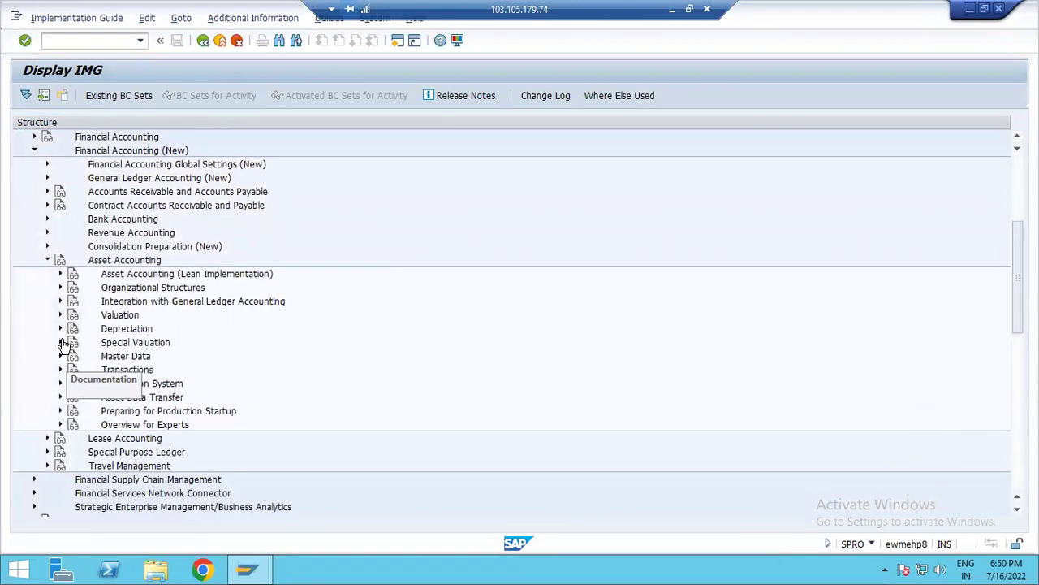
{"action": "left_click", "coordinate": [61, 328]}
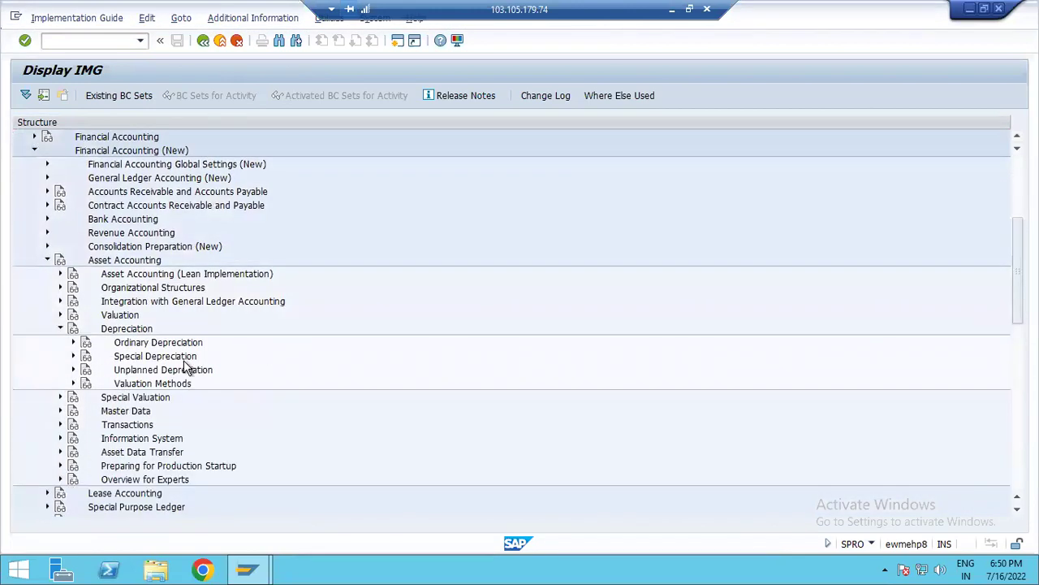
{"action": "left_click", "coordinate": [73, 384]}
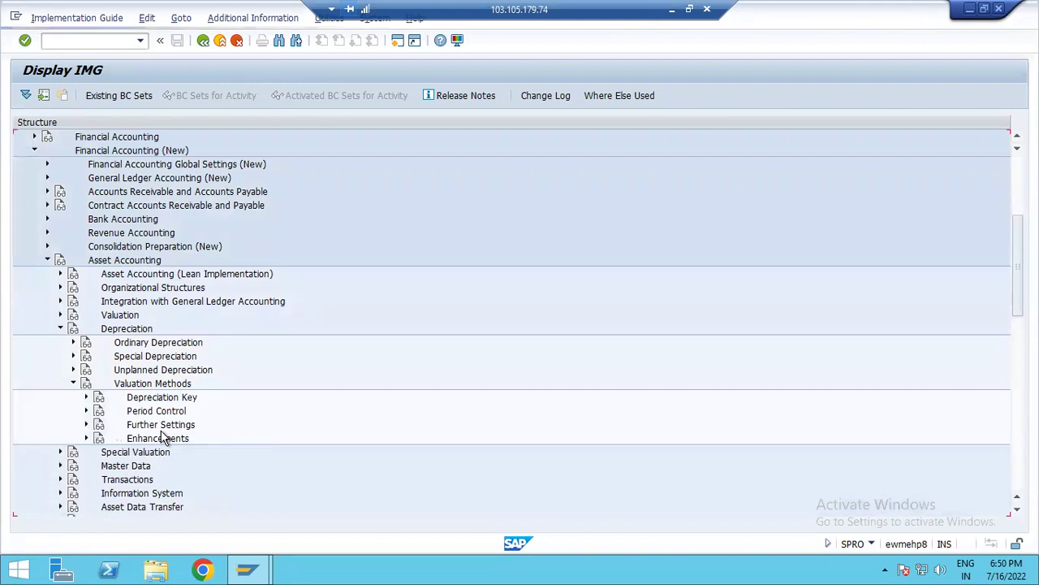
{"action": "left_click", "coordinate": [86, 397]}
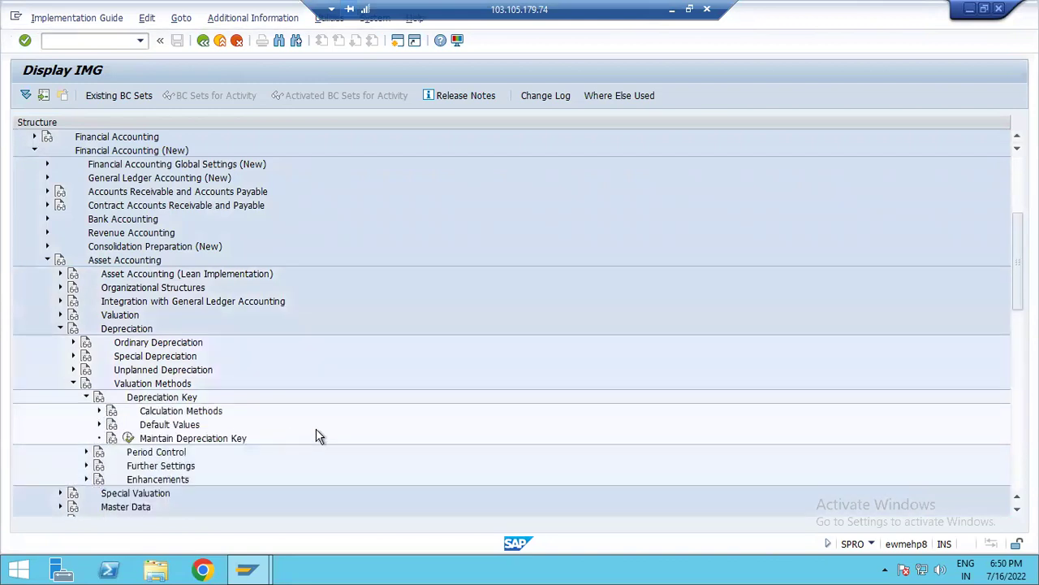
{"action": "left_click", "coordinate": [189, 439]}
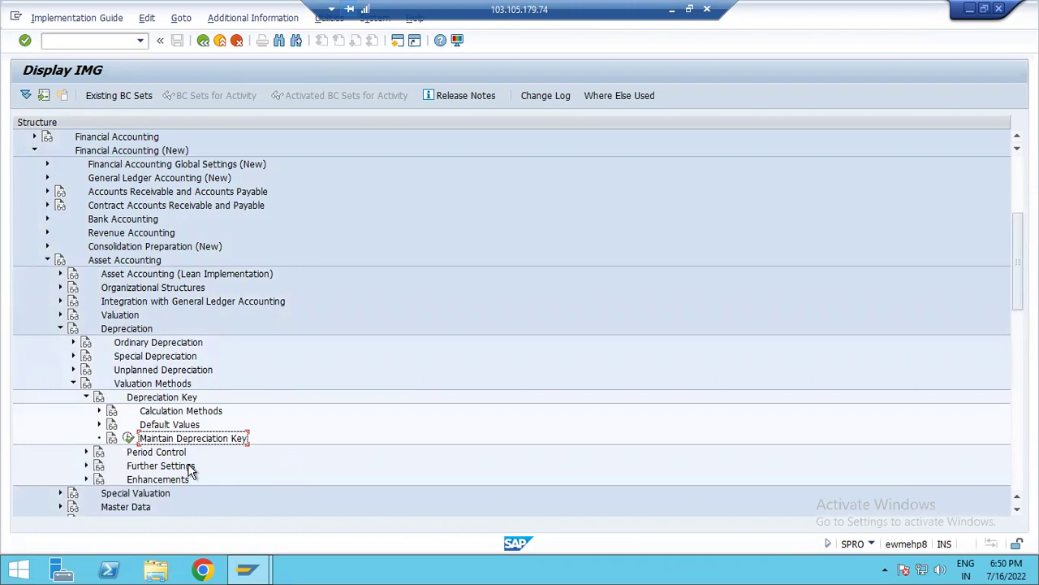
{"action": "left_click", "coordinate": [128, 439]}
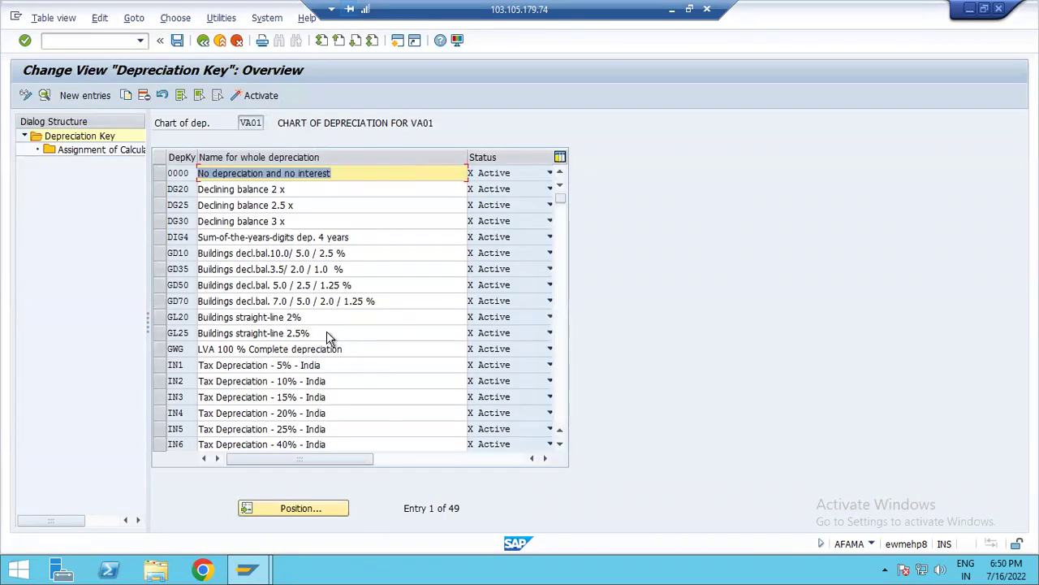
Open the details of depreciation key VA1B for buildings.
{"action": "scroll", "coordinate": [328, 335], "scroll_direction": "down", "scroll_amount": 6}
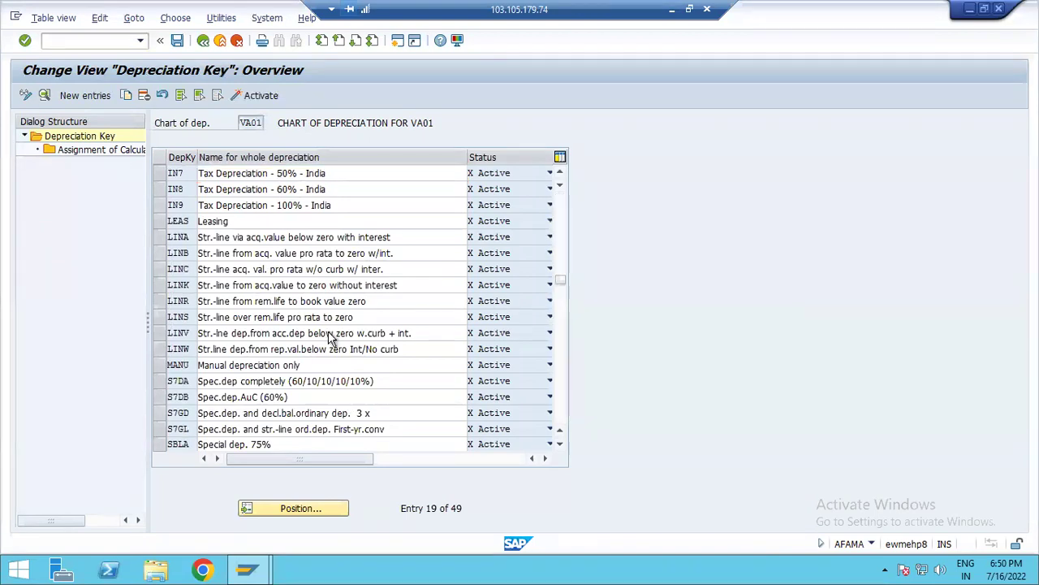
{"action": "scroll", "coordinate": [326, 333], "scroll_direction": "down", "scroll_amount": 3}
{"action": "left_click", "coordinate": [160, 412]}
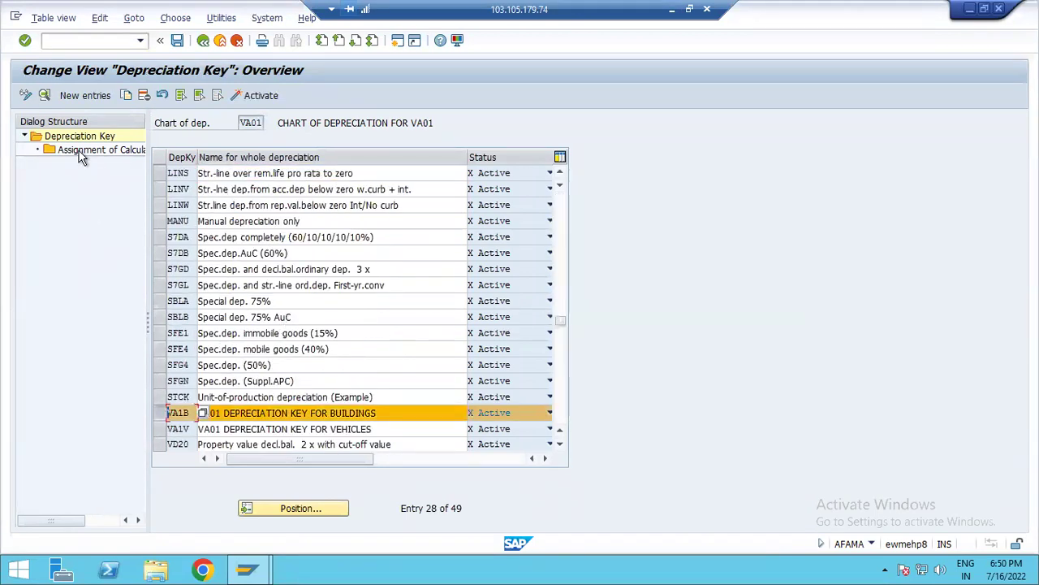
{"action": "left_click", "coordinate": [44, 95]}
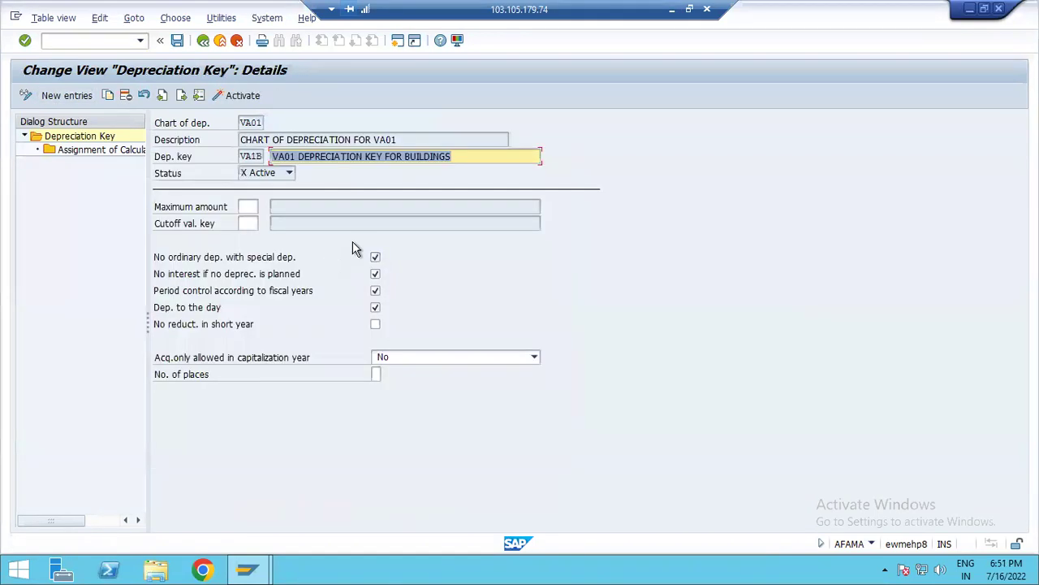
Examine the VA1B key's chart of depreciation, description, key name, status options and maximum amount field.
{"action": "left_click", "coordinate": [249, 123]}
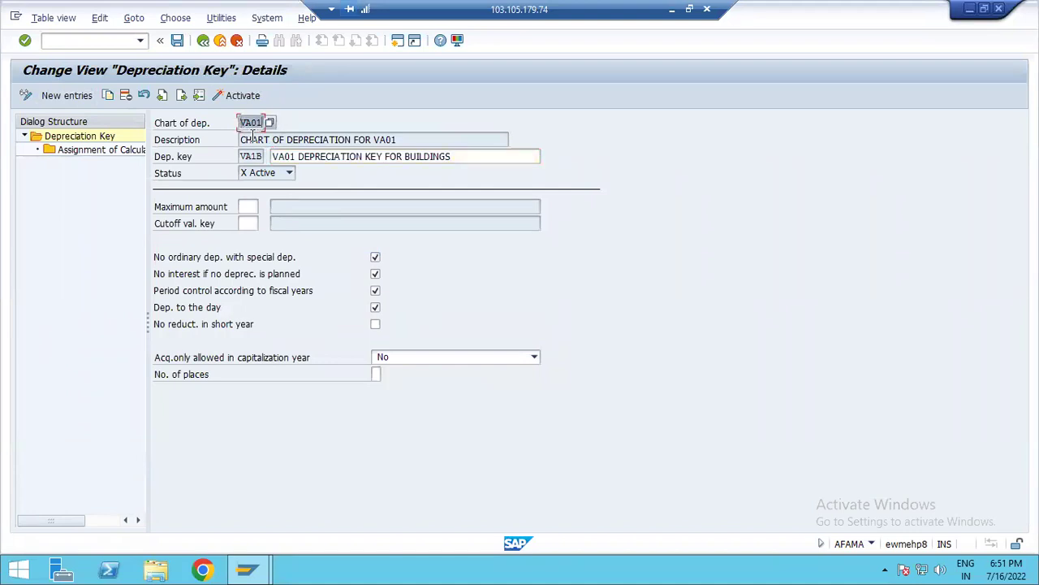
{"action": "left_click_drag", "start_coordinate": [241, 139], "coordinate": [464, 133]}
{"action": "left_click", "coordinate": [244, 157]}
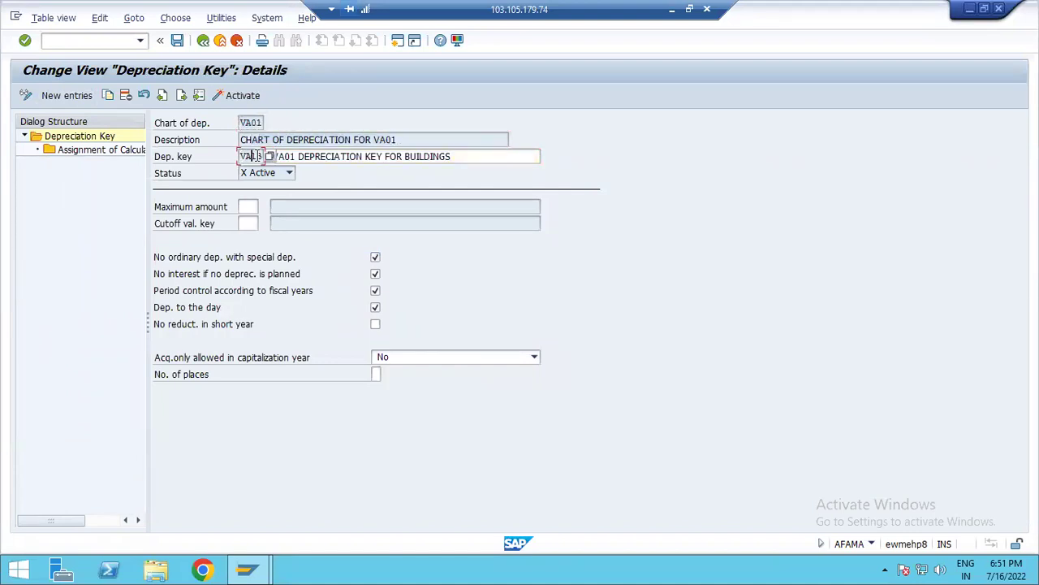
{"action": "left_click_drag", "start_coordinate": [302, 157], "coordinate": [511, 154]}
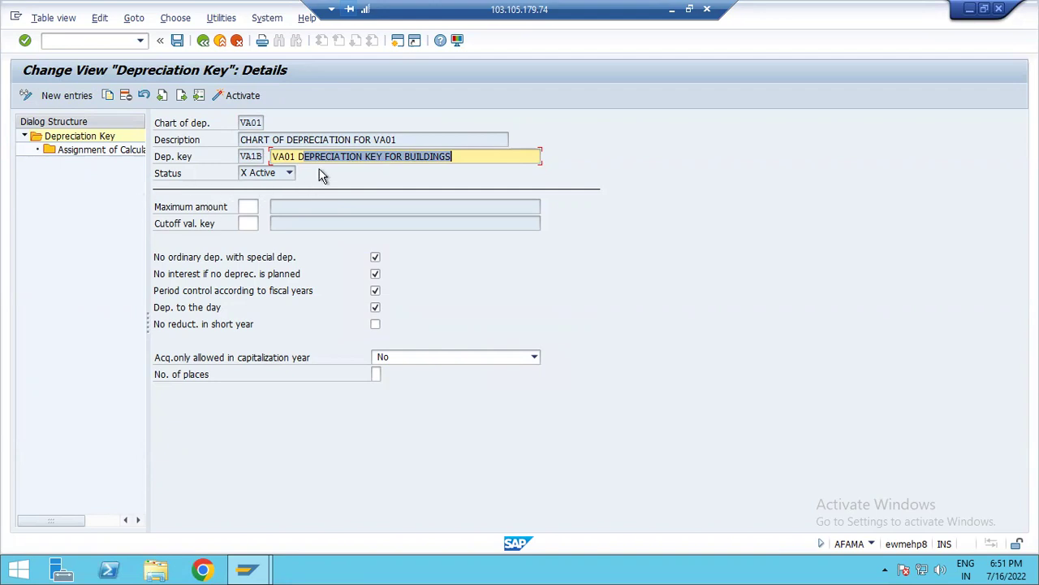
{"action": "left_click", "coordinate": [289, 173]}
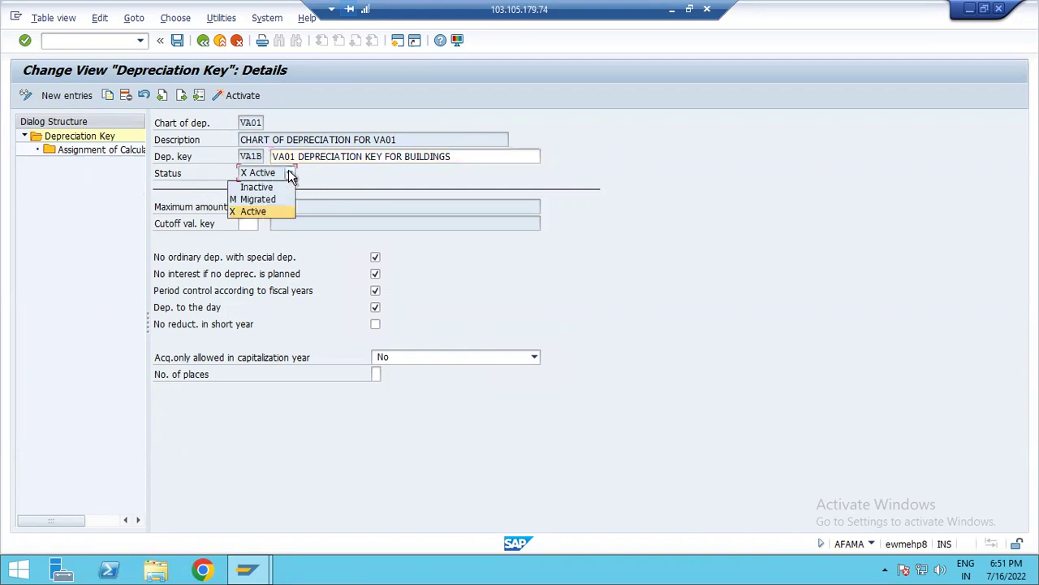
{"action": "left_click", "coordinate": [291, 176]}
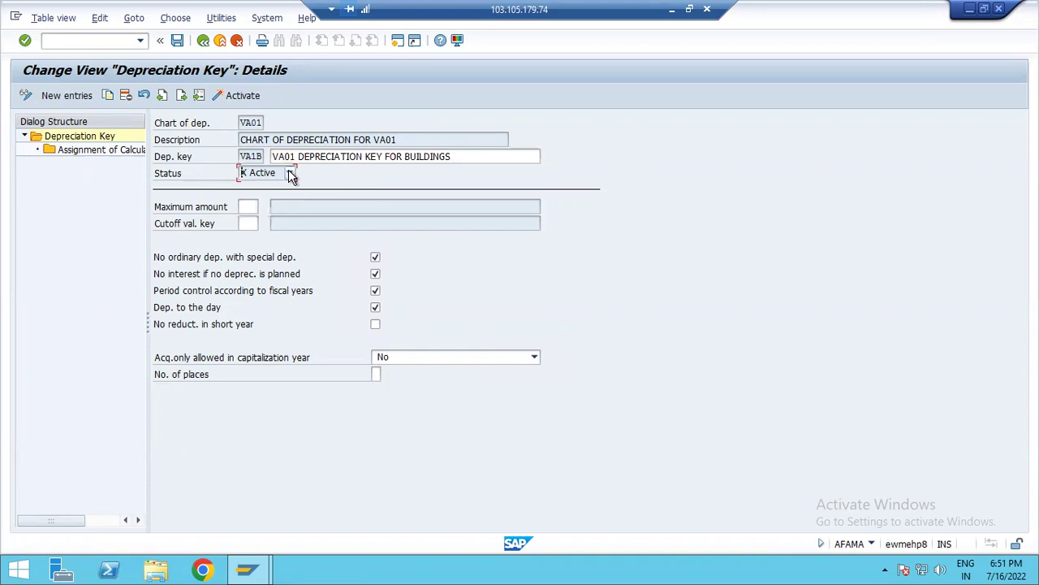
{"action": "left_click", "coordinate": [291, 176]}
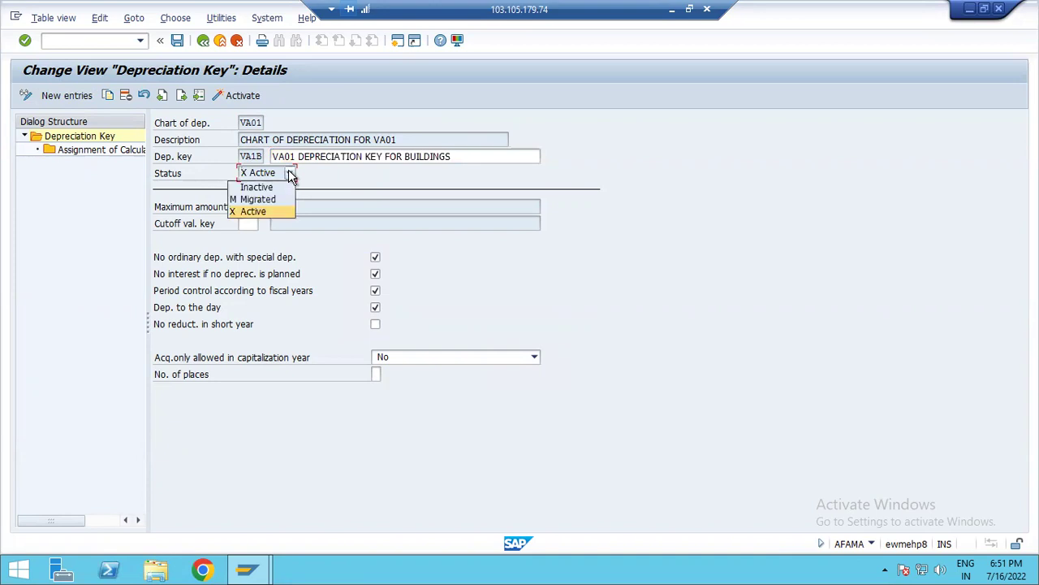
{"action": "left_click", "coordinate": [364, 182]}
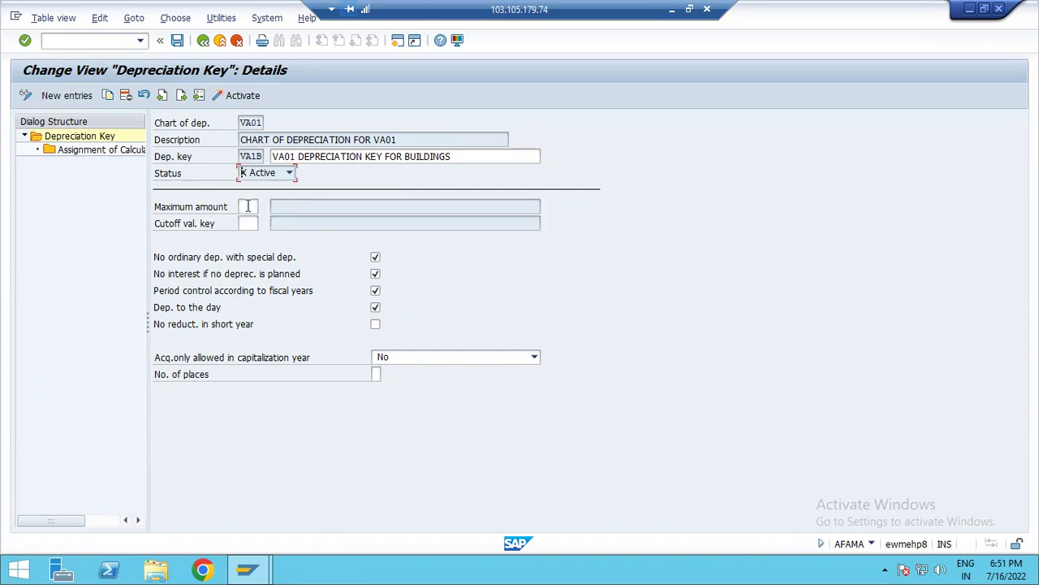
{"action": "left_click", "coordinate": [248, 207]}
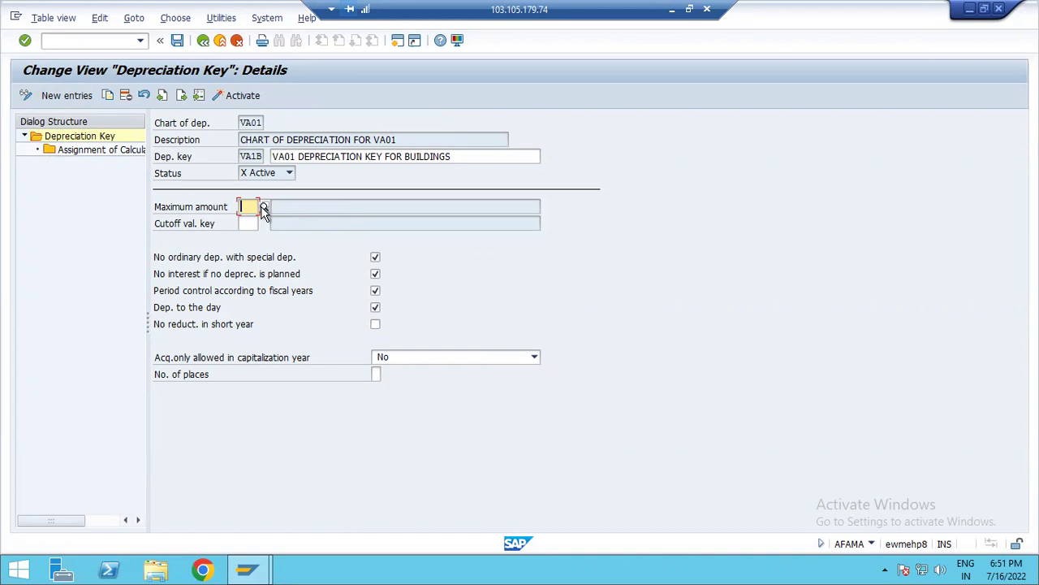
Start a new session with transaction /ospro and display the SAP Reference IMG there.
{"action": "left_click", "coordinate": [86, 40]}
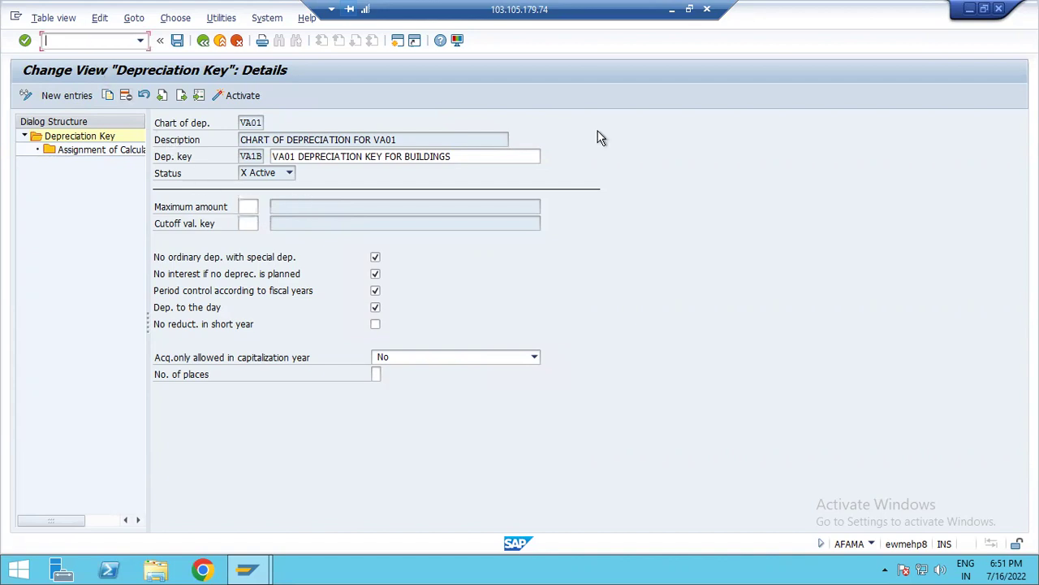
{"action": "type", "text": "/ospro"}
{"action": "key", "text": "Return"}
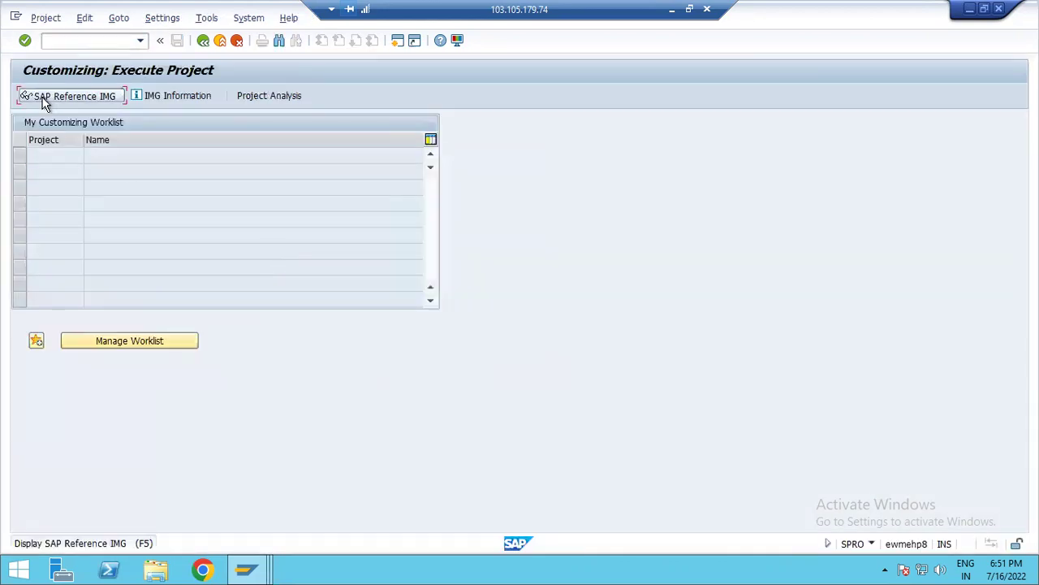
{"action": "left_click", "coordinate": [44, 102]}
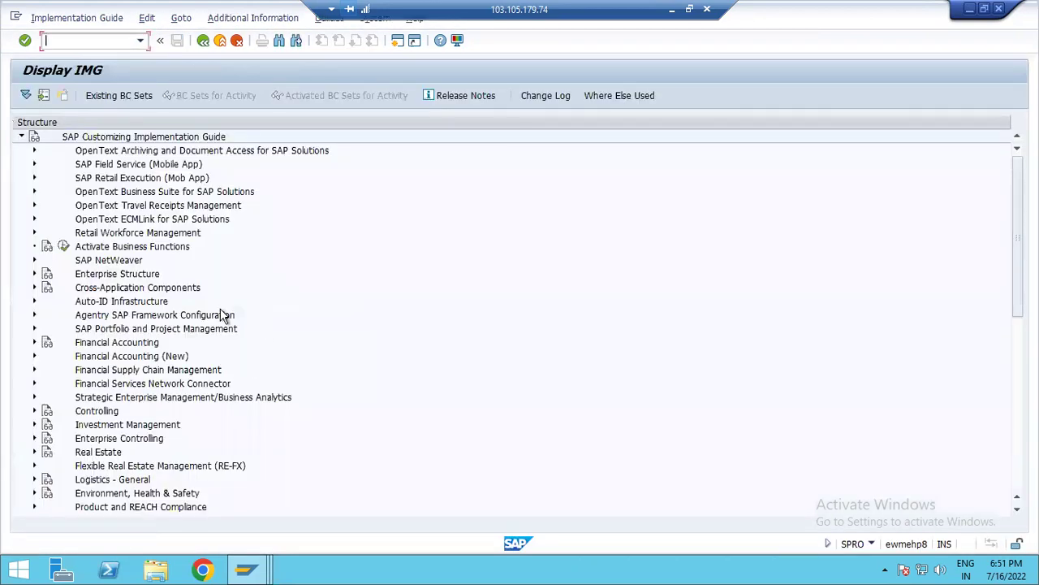
Run Define Maximum Amount Methods under Asset Accounting, Depreciation, Valuation Methods, Depreciation Key, Calculation Methods.
{"action": "left_click", "coordinate": [34, 357]}
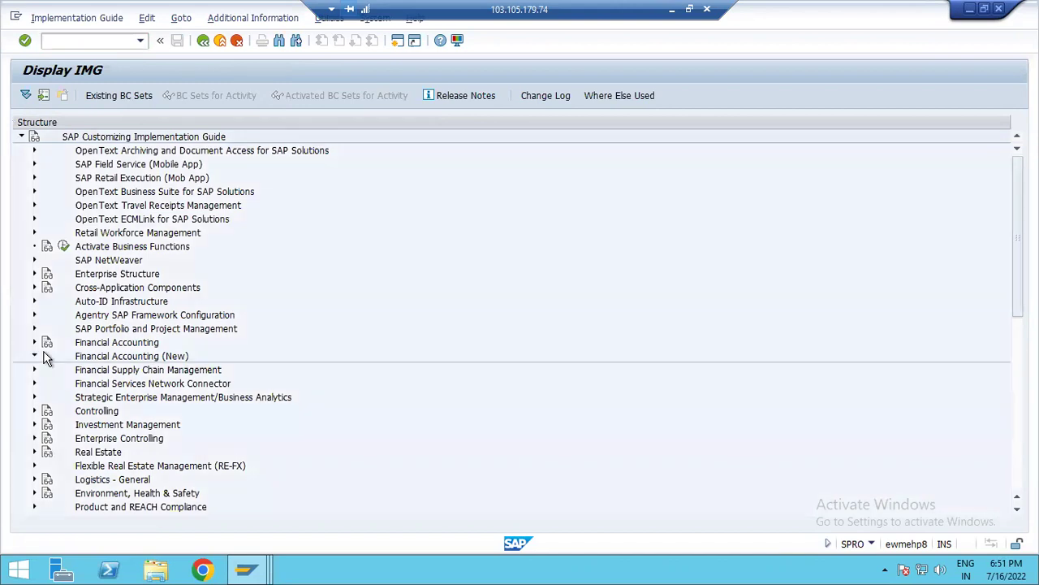
{"action": "scroll", "coordinate": [239, 325], "scroll_direction": "down", "scroll_amount": 3}
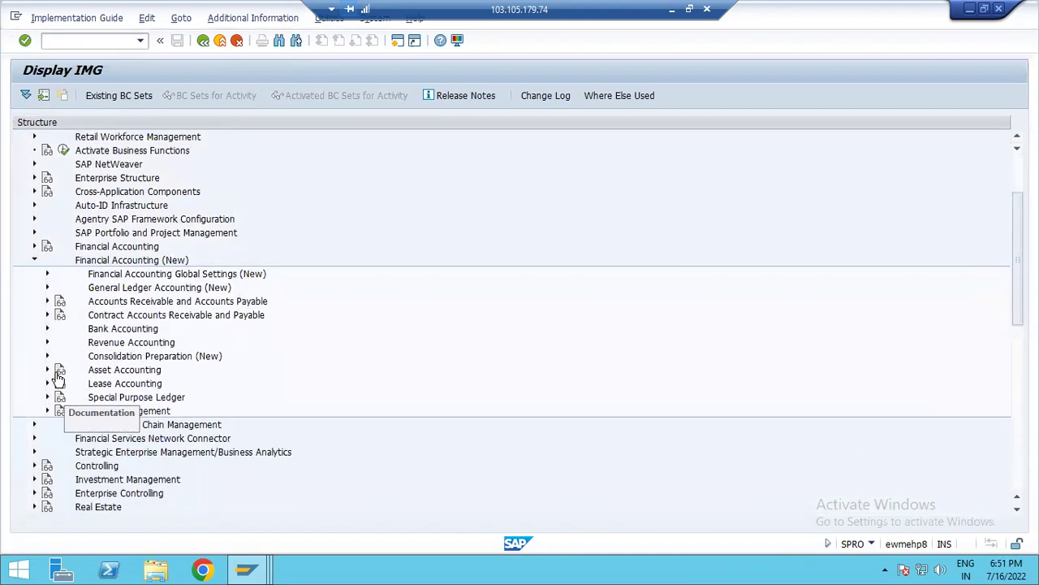
{"action": "left_click", "coordinate": [47, 369]}
{"action": "scroll", "coordinate": [365, 306], "scroll_direction": "down", "scroll_amount": 3}
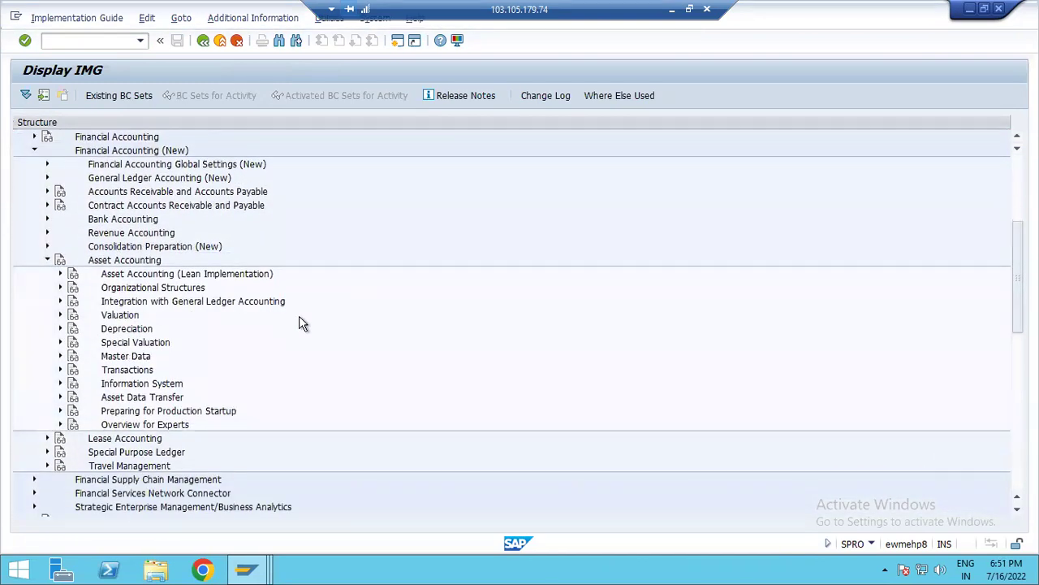
{"action": "left_click", "coordinate": [59, 329]}
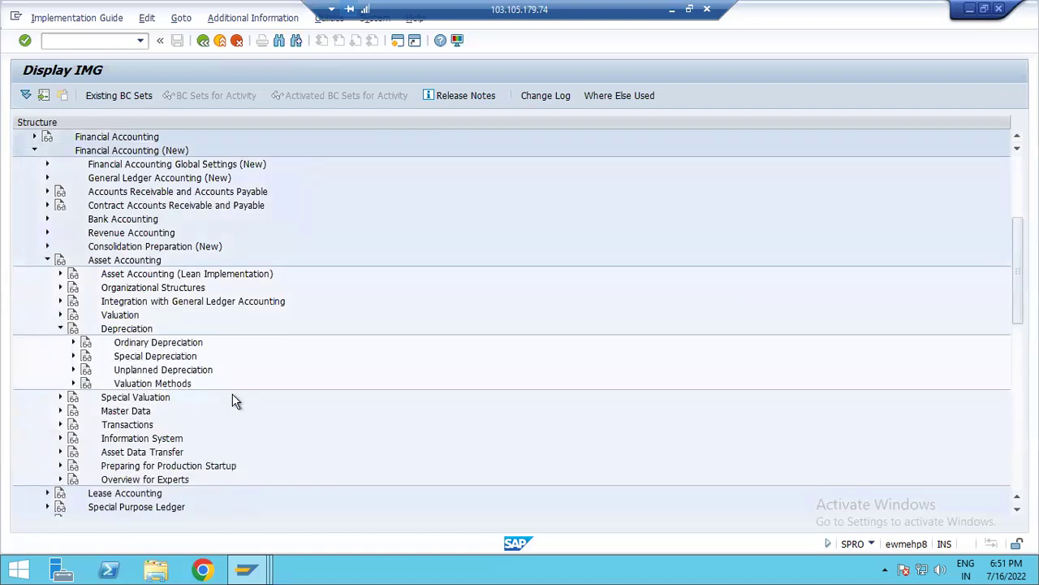
{"action": "left_click", "coordinate": [72, 384]}
{"action": "scroll", "coordinate": [388, 386], "scroll_direction": "down", "scroll_amount": 2}
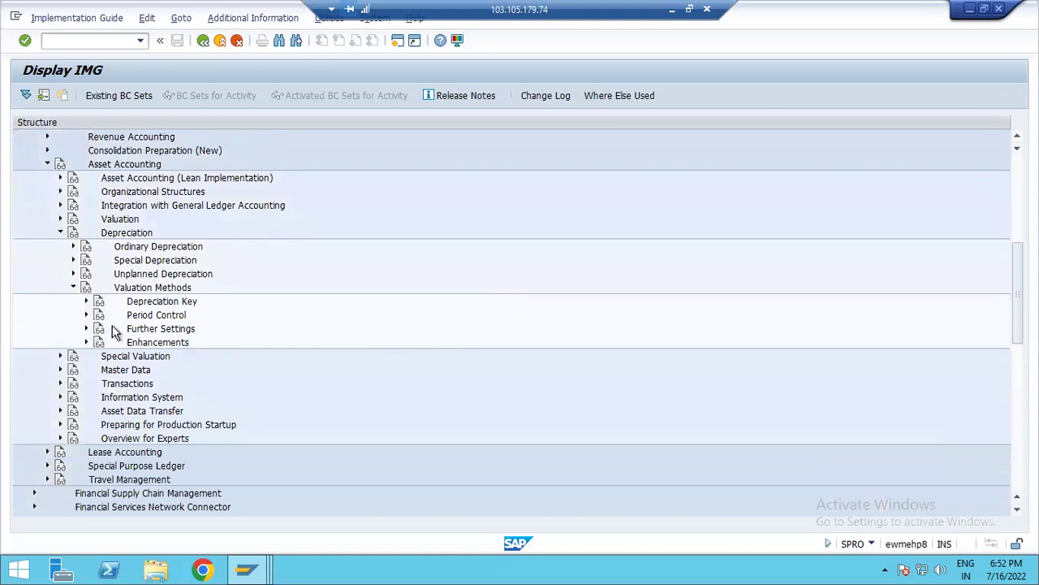
{"action": "left_click", "coordinate": [86, 301]}
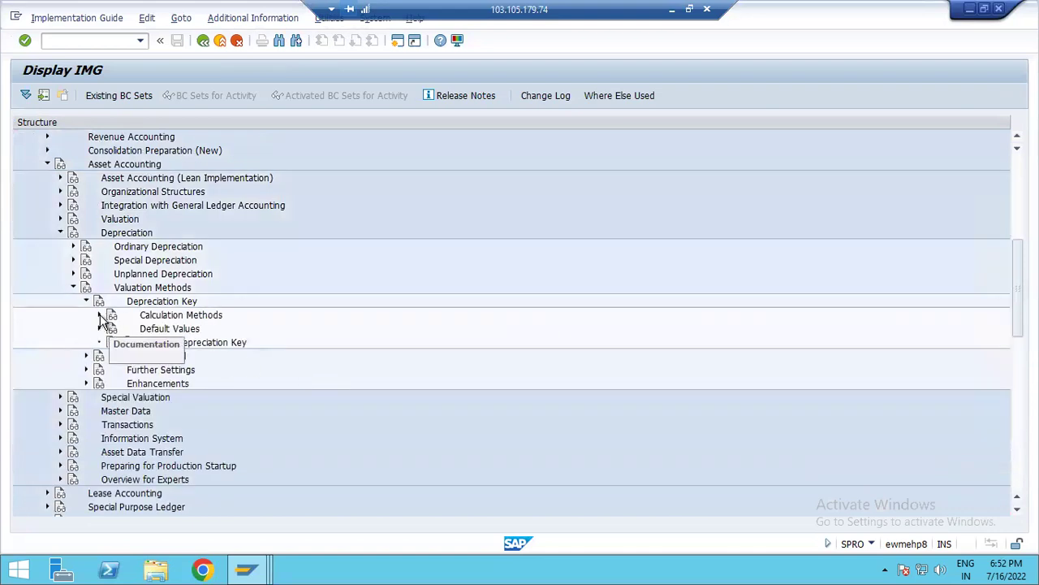
{"action": "left_click", "coordinate": [197, 358]}
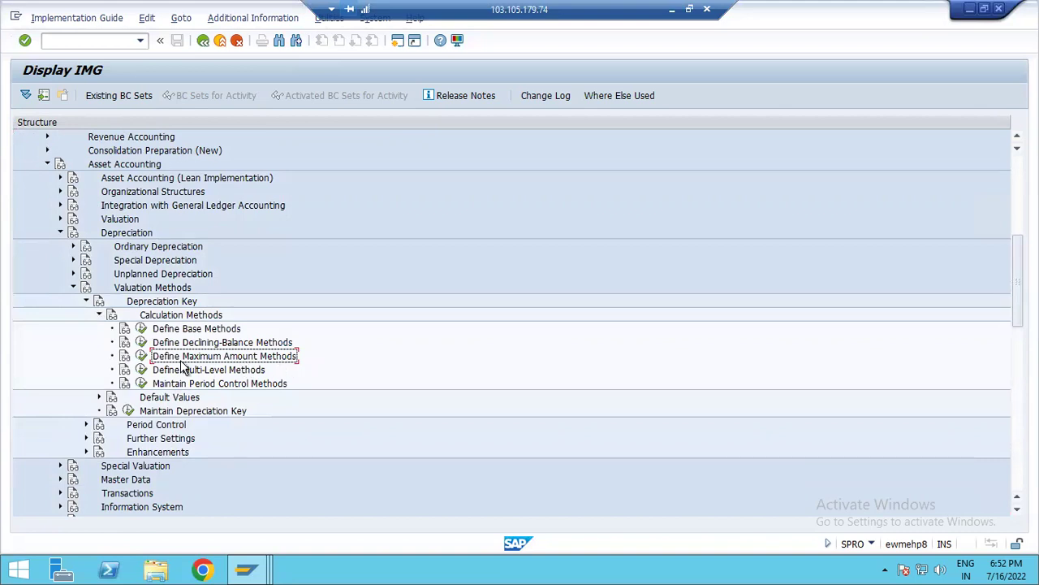
{"action": "left_click", "coordinate": [141, 357]}
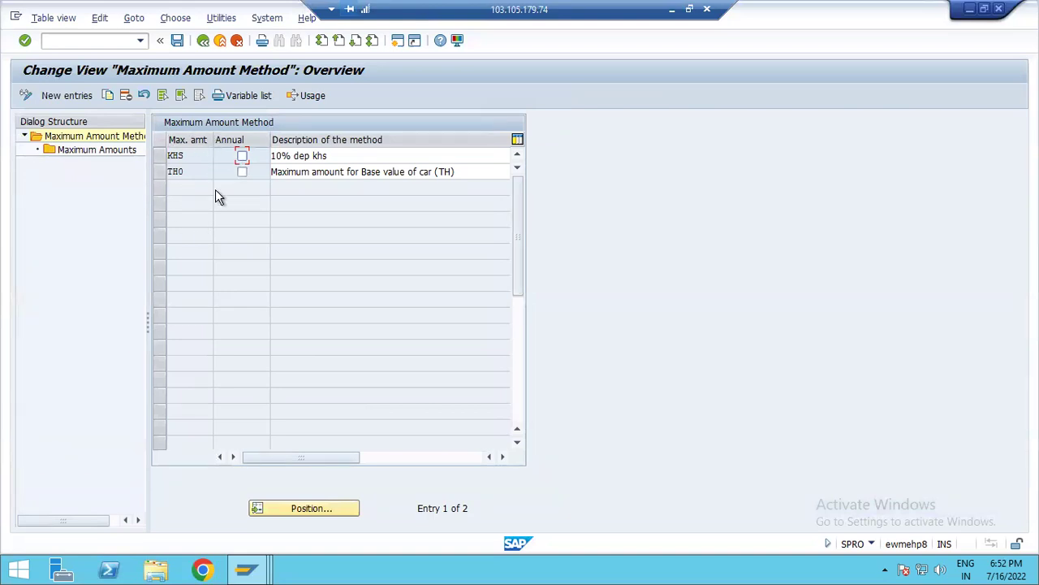
Display the maximum amounts of the KHS maximum amount method.
{"action": "left_click", "coordinate": [160, 154]}
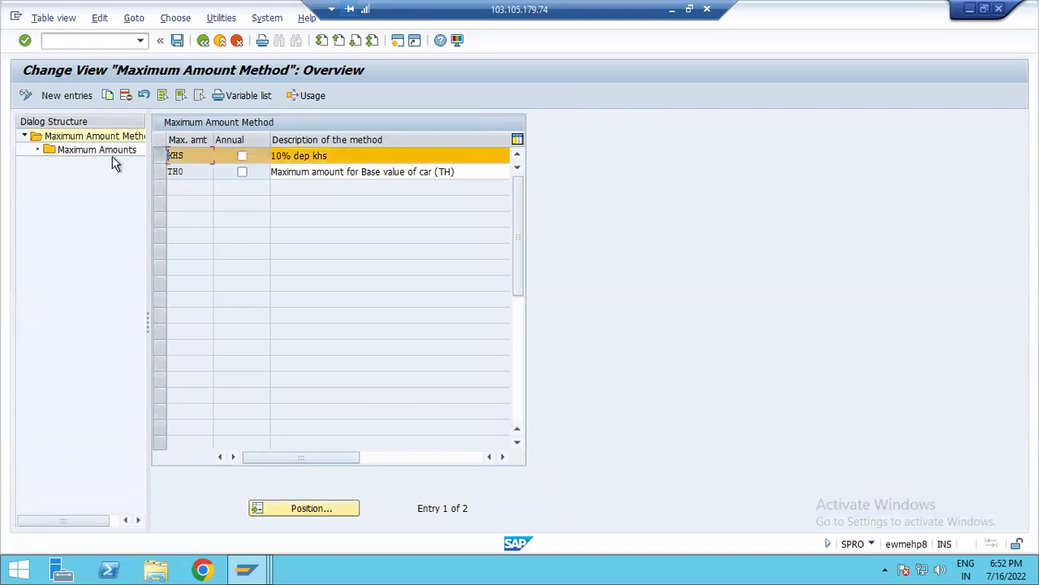
{"action": "left_click", "coordinate": [106, 152]}
{"action": "double_click", "coordinate": [105, 152]}
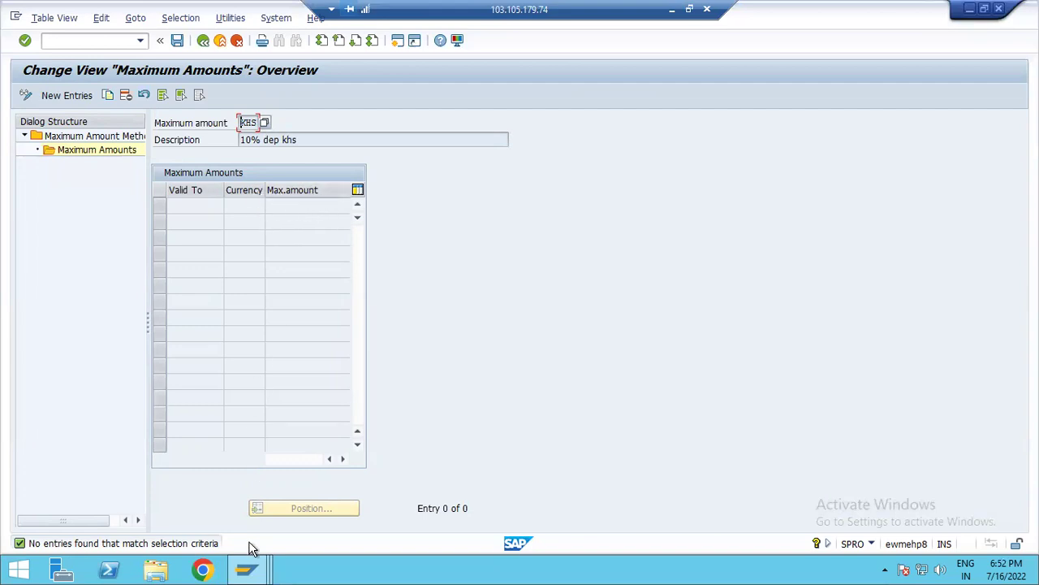
Return to the VA1B key's cutoff value key field and start a new session with transaction /oas02.
{"action": "mouse_move", "coordinate": [249, 571]}
{"action": "left_click", "coordinate": [244, 511]}
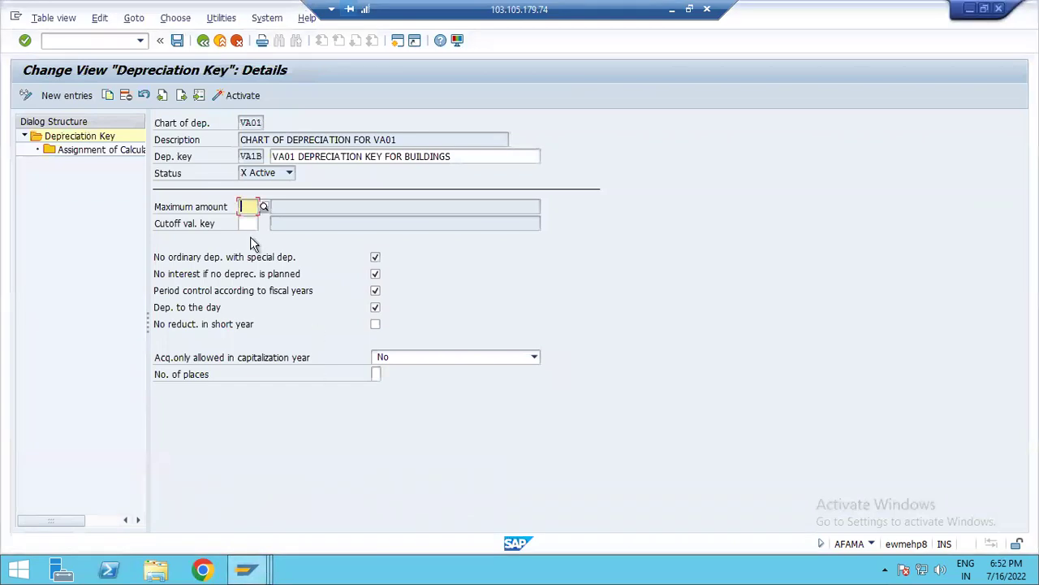
{"action": "left_click", "coordinate": [247, 223]}
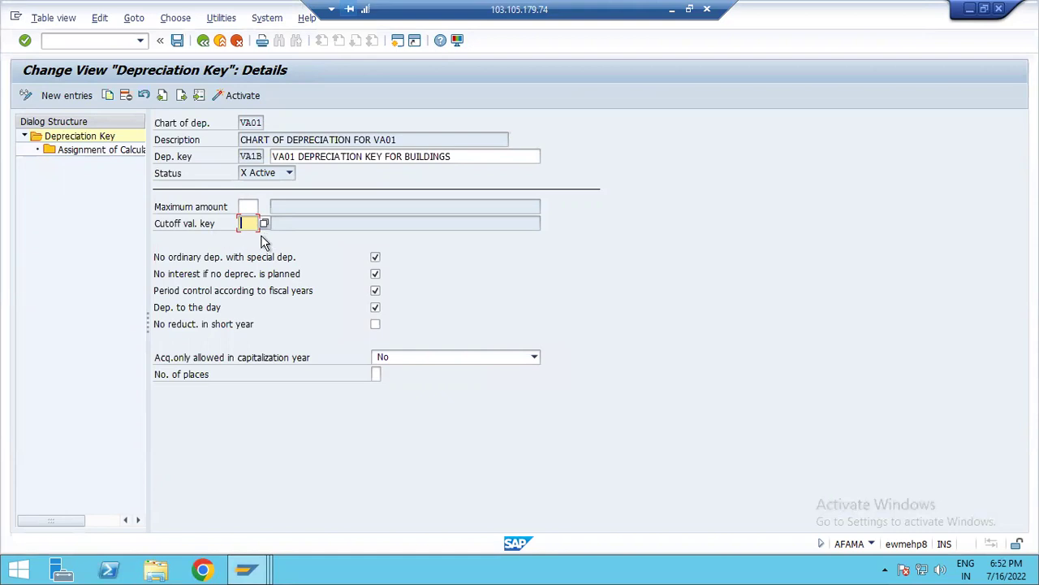
{"action": "left_click", "coordinate": [72, 40]}
{"action": "type", "text": "/oas02"}
{"action": "key", "text": "Return"}
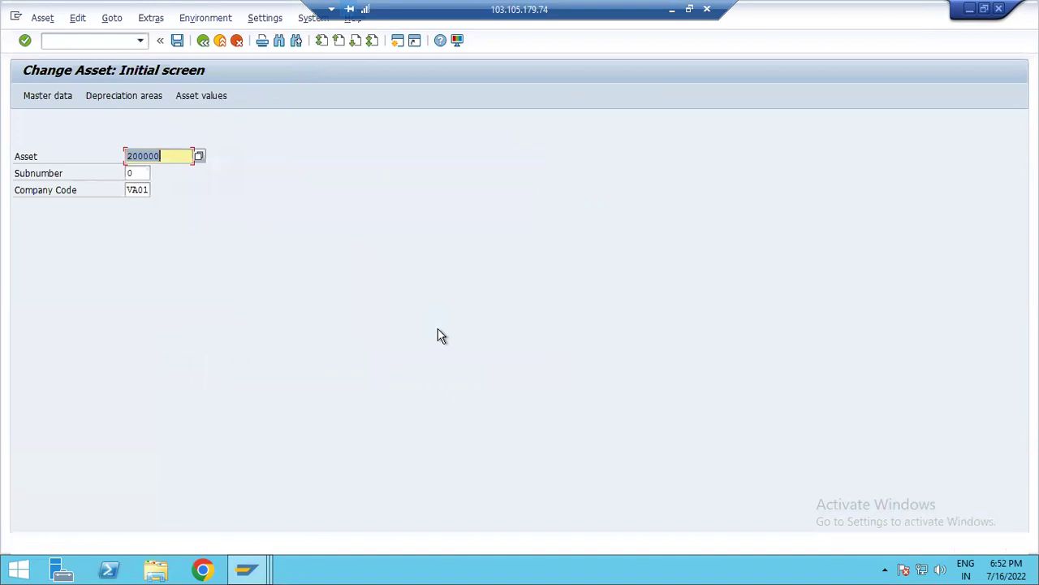
Open the Book deprec. area details of the VA01 VEHICLE 001 asset and go to its scrap value field.
{"action": "left_click", "coordinate": [58, 103]}
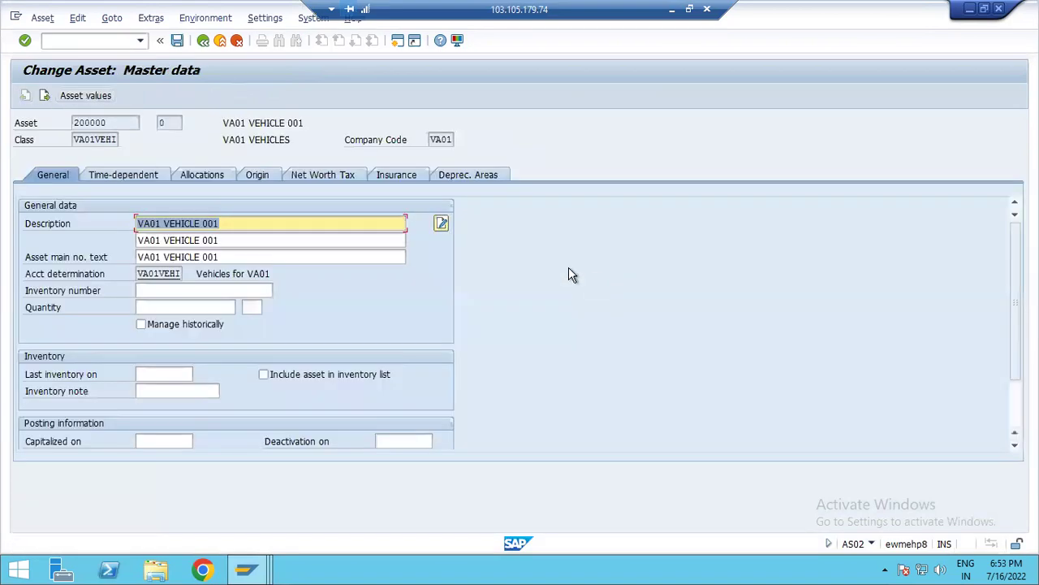
{"action": "left_click", "coordinate": [469, 179]}
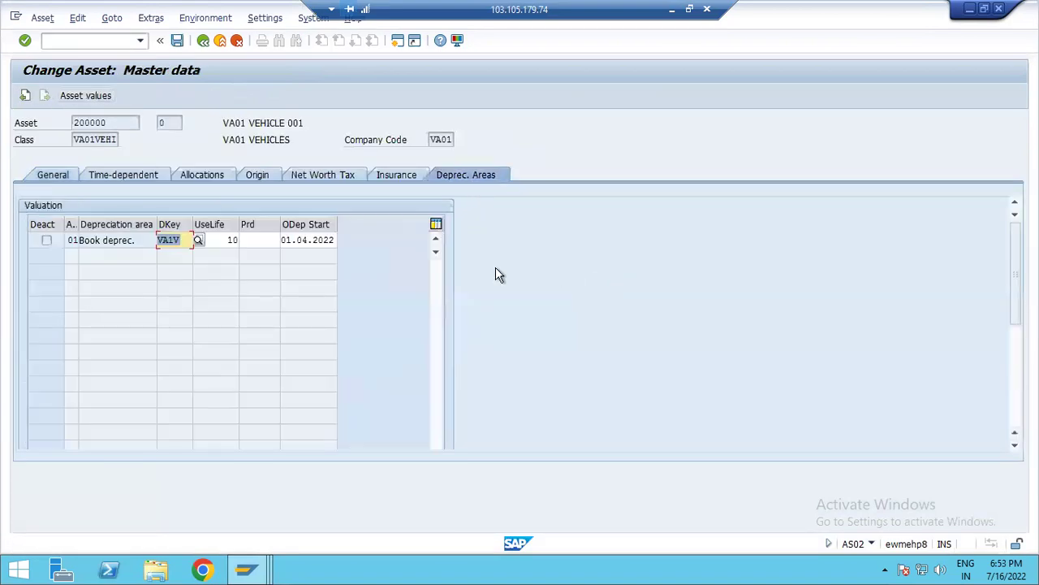
{"action": "double_click", "coordinate": [90, 242]}
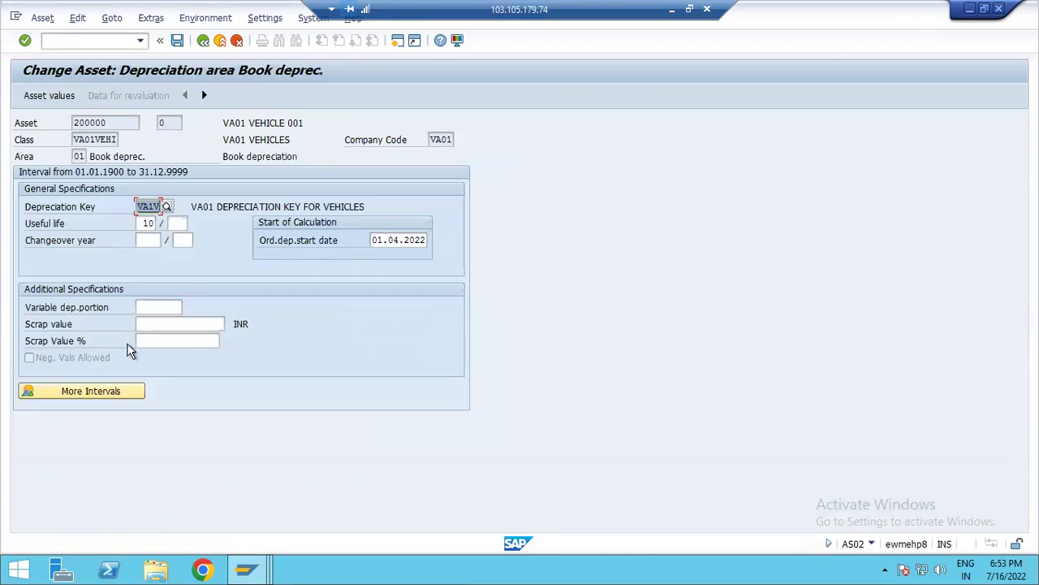
{"action": "left_click", "coordinate": [169, 324]}
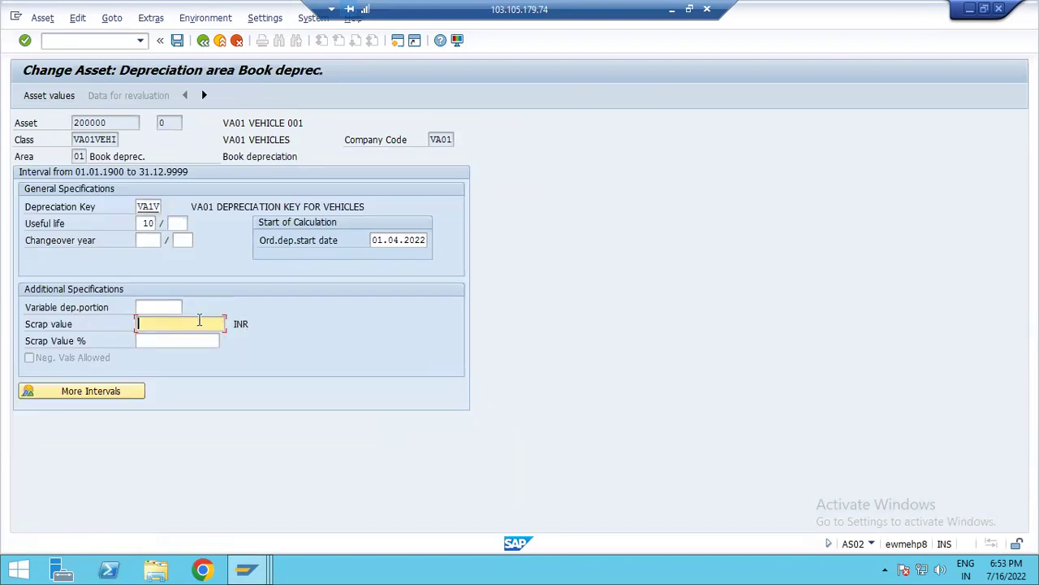
Switch back to the VA1B depreciation key details and go to the cutoff value key field.
{"action": "mouse_move", "coordinate": [247, 568]}
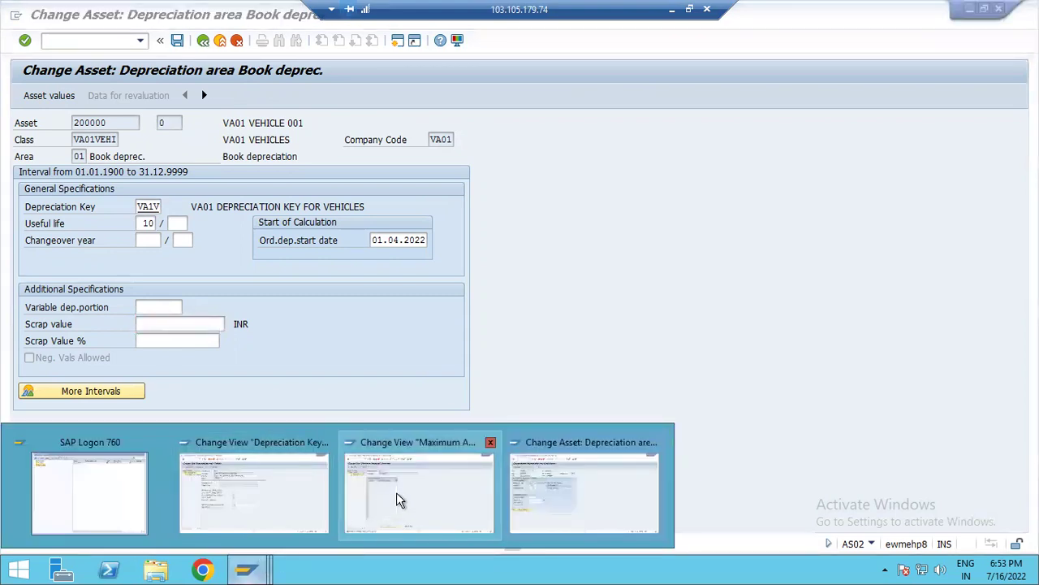
{"action": "left_click", "coordinate": [241, 497]}
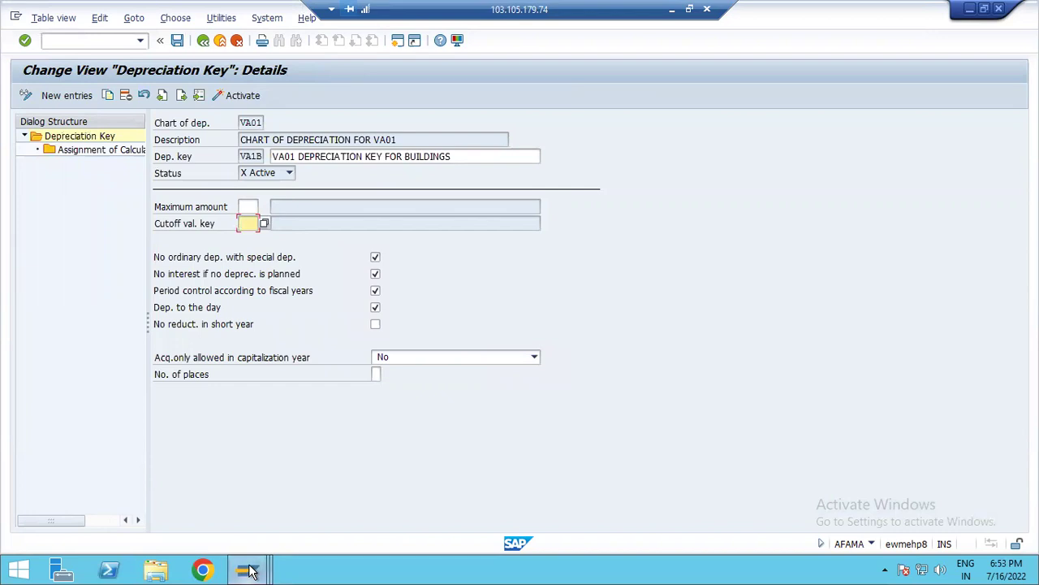
{"action": "mouse_move", "coordinate": [250, 571]}
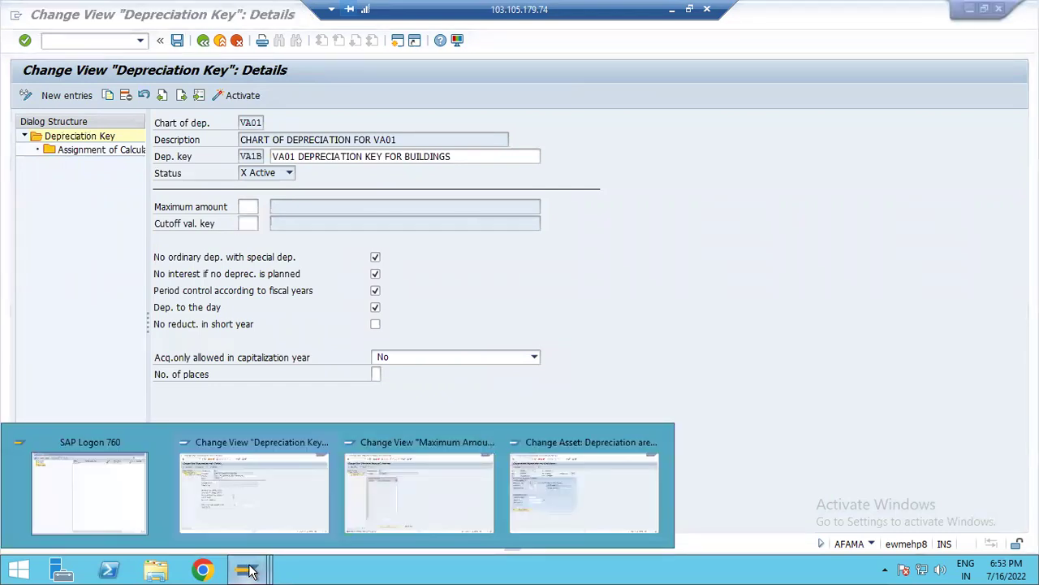
{"action": "left_click", "coordinate": [248, 223]}
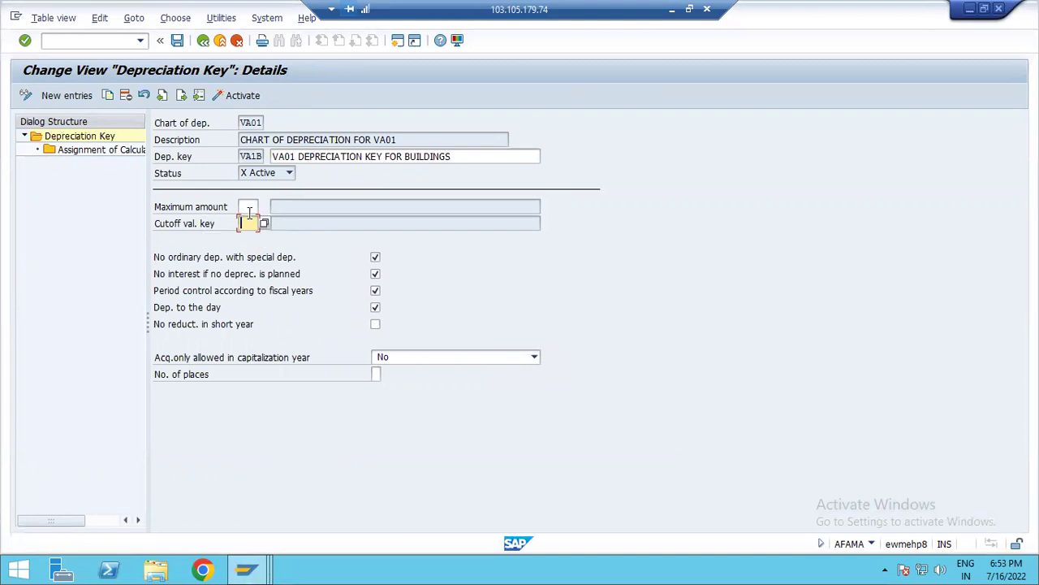
Leave the maximum amounts session's view for the IMG structure and collapse its Depreciation branch under Asset Accounting.
{"action": "left_click", "coordinate": [244, 571]}
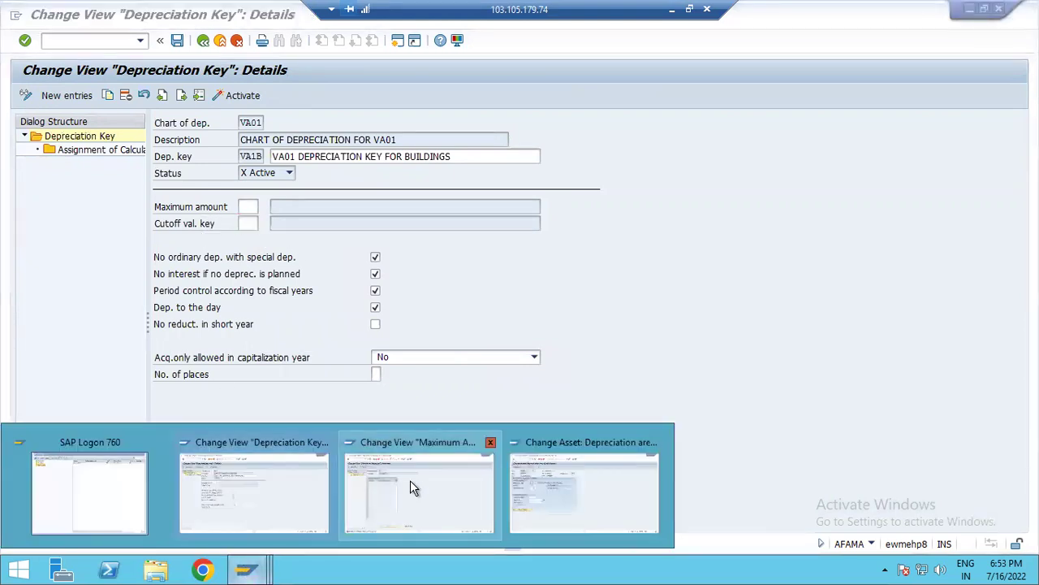
{"action": "left_click", "coordinate": [410, 480]}
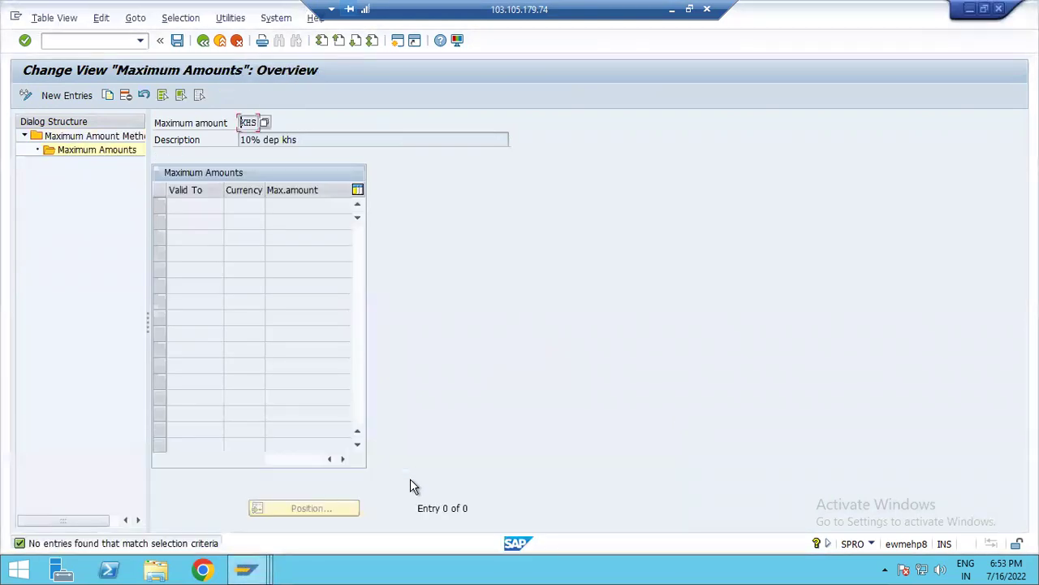
{"action": "left_click", "coordinate": [203, 42]}
{"action": "left_click", "coordinate": [204, 42]}
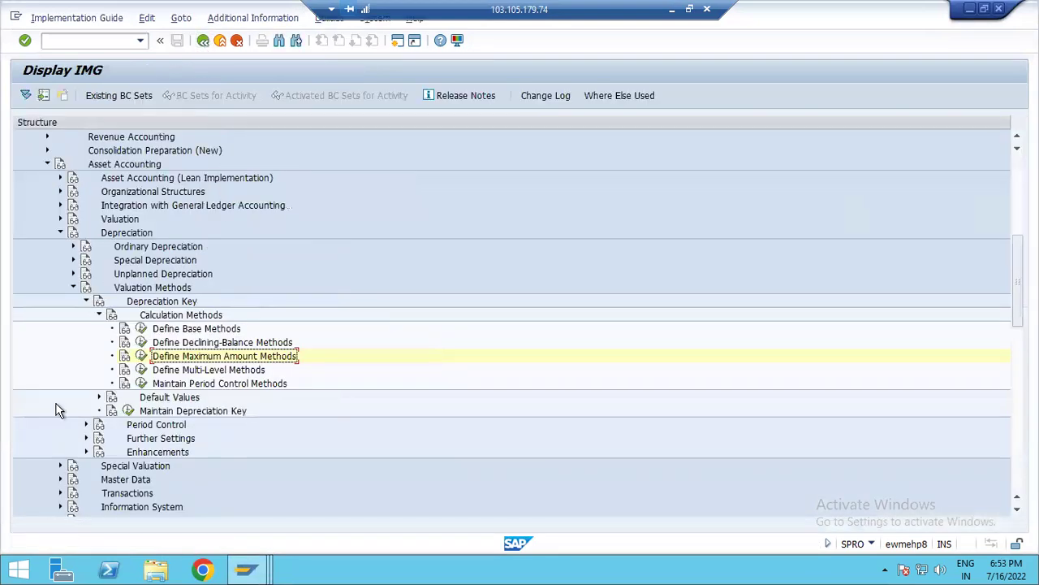
{"action": "left_click", "coordinate": [99, 314]}
{"action": "left_click", "coordinate": [86, 302]}
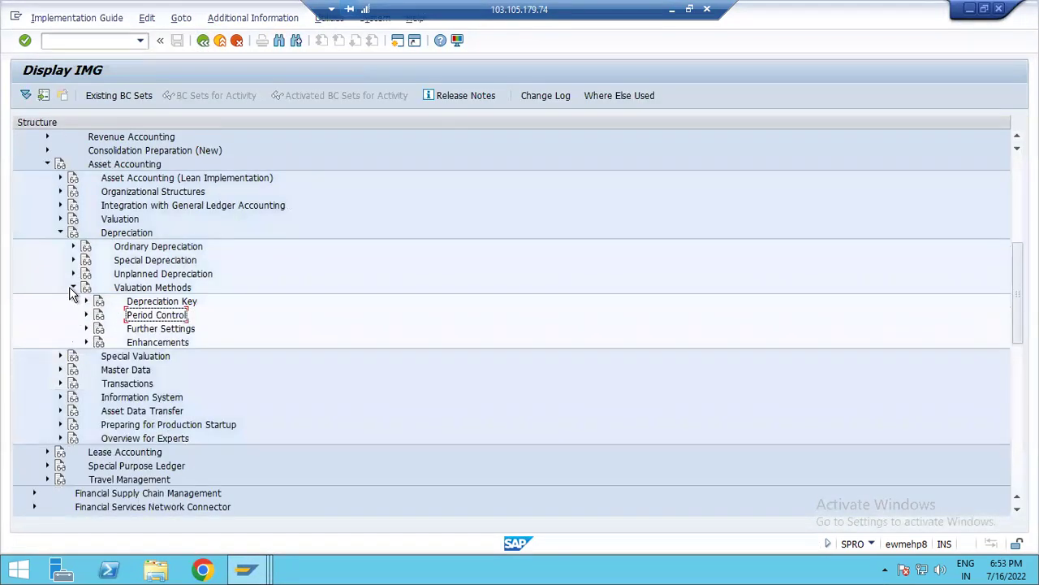
{"action": "left_click", "coordinate": [72, 289]}
{"action": "left_click", "coordinate": [60, 233]}
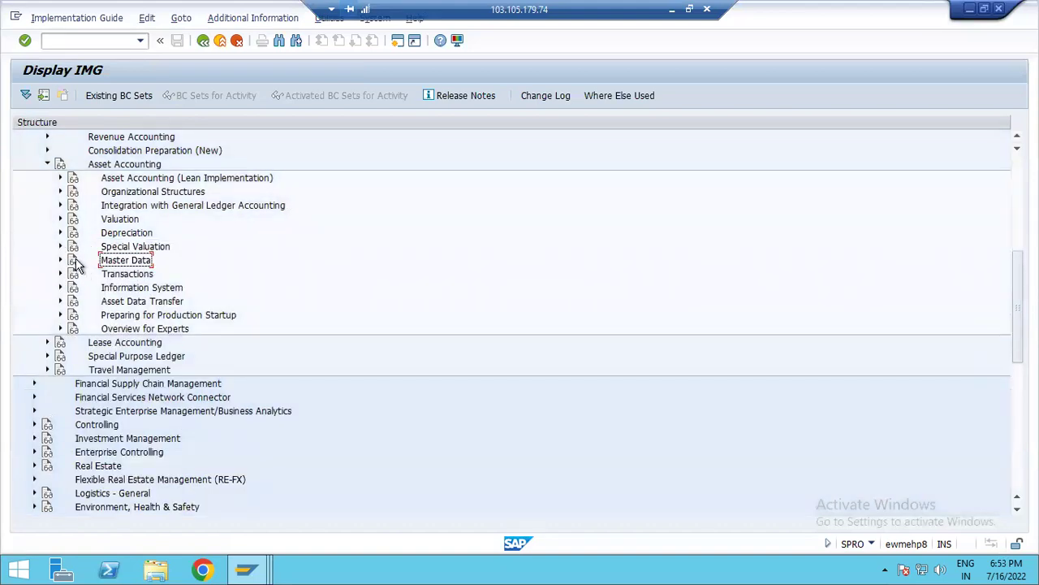
{"action": "left_click", "coordinate": [60, 233]}
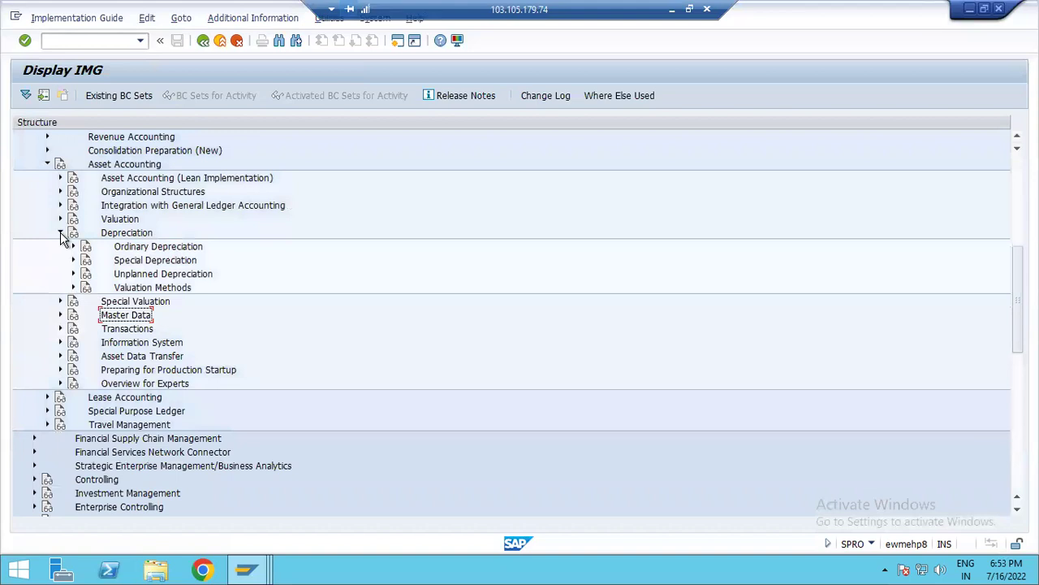
{"action": "left_click", "coordinate": [61, 234]}
Run Define the Cutoff Value Key under Special Valuation, Net Worth Tax, Depreciation Key.
{"action": "left_click", "coordinate": [60, 246]}
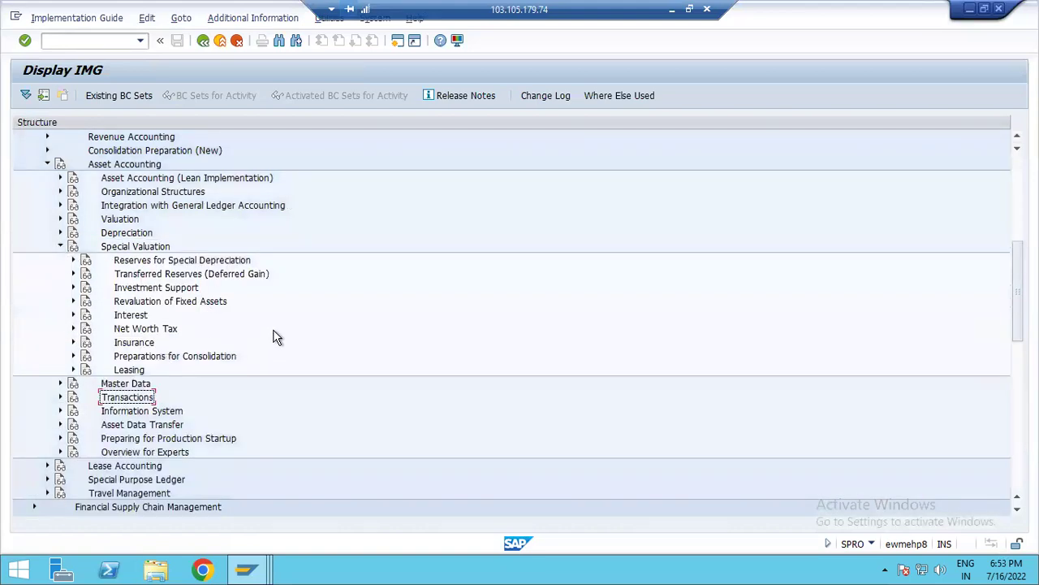
{"action": "left_click", "coordinate": [73, 328]}
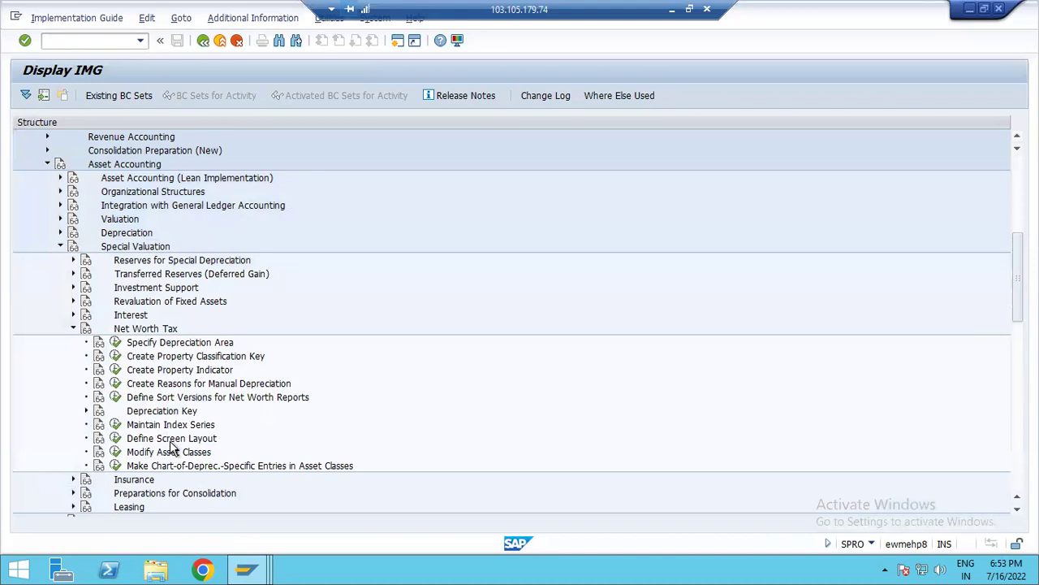
{"action": "left_click", "coordinate": [86, 410]}
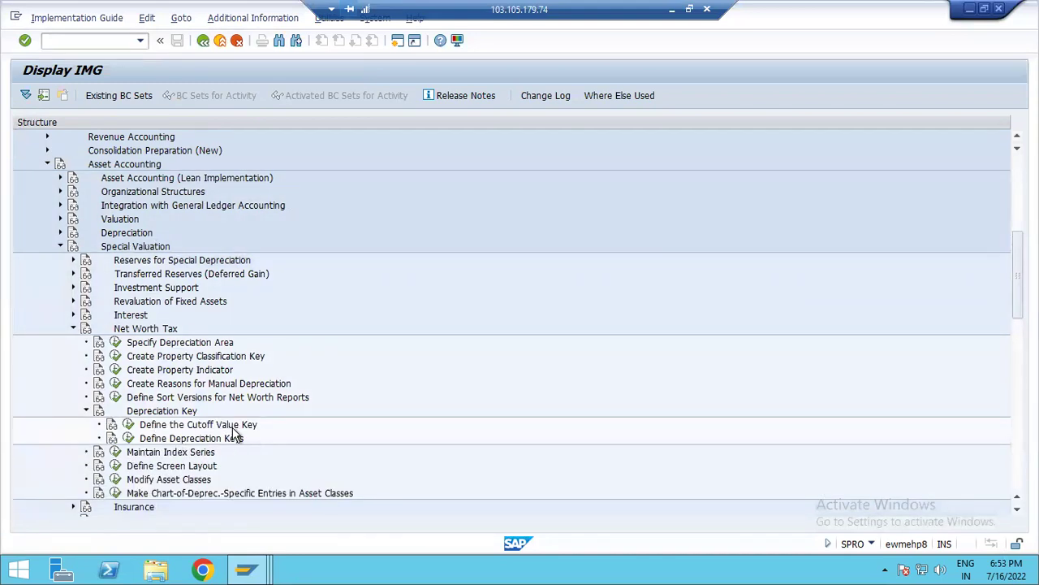
{"action": "double_click", "coordinate": [358, 426]}
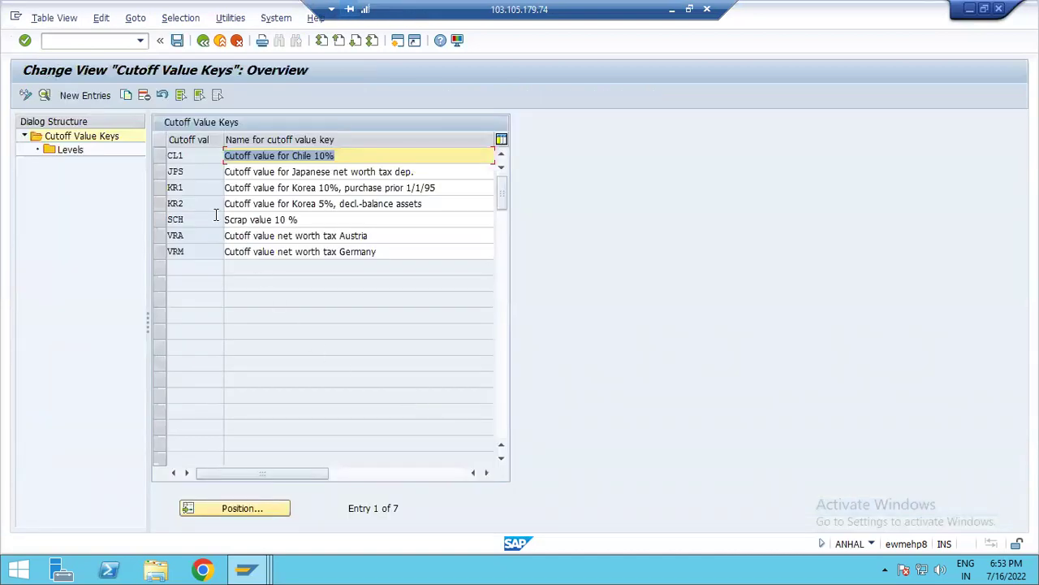
Display the levels of cutoff value key CL1, including its cutoff percentage, and return to the cutoff value keys overview.
{"action": "left_click", "coordinate": [158, 154]}
{"action": "double_click", "coordinate": [76, 156]}
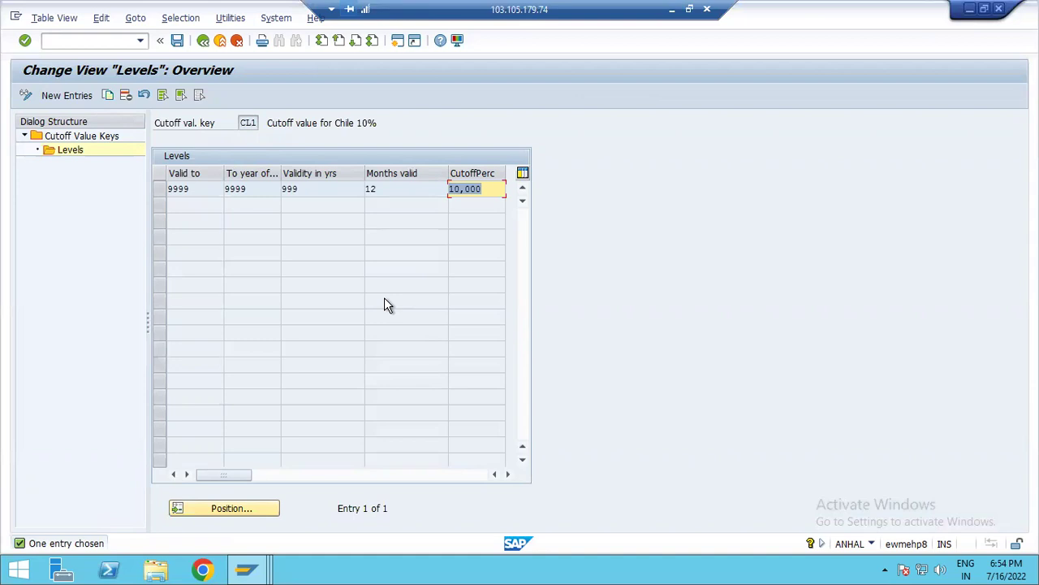
{"action": "left_click", "coordinate": [203, 40]}
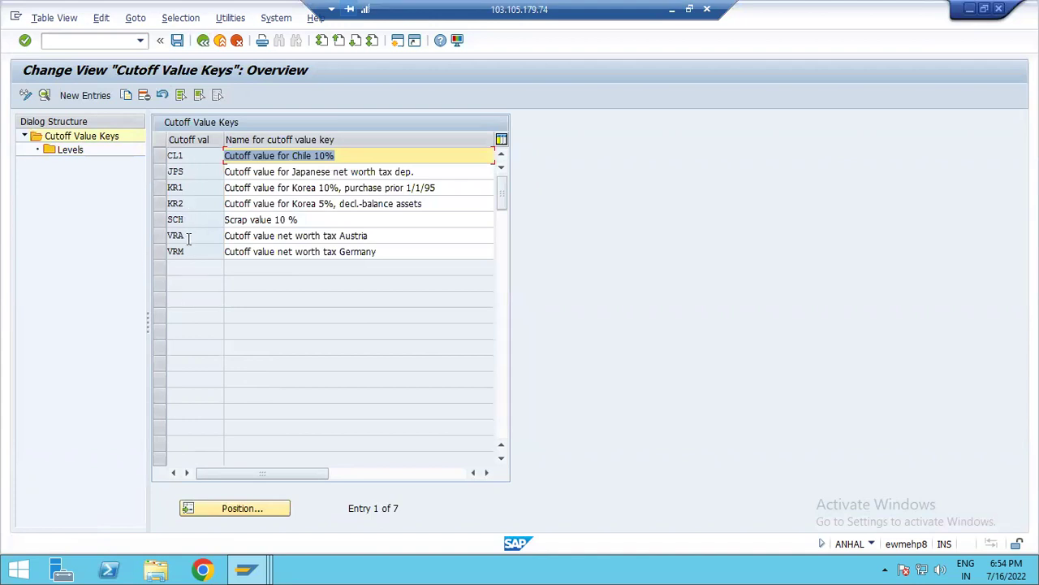
List the selectable cutoff value keys for depreciation key VA1B, compare them with the Cutoff Value Keys overview, and close the list.
{"action": "left_click", "coordinate": [246, 569]}
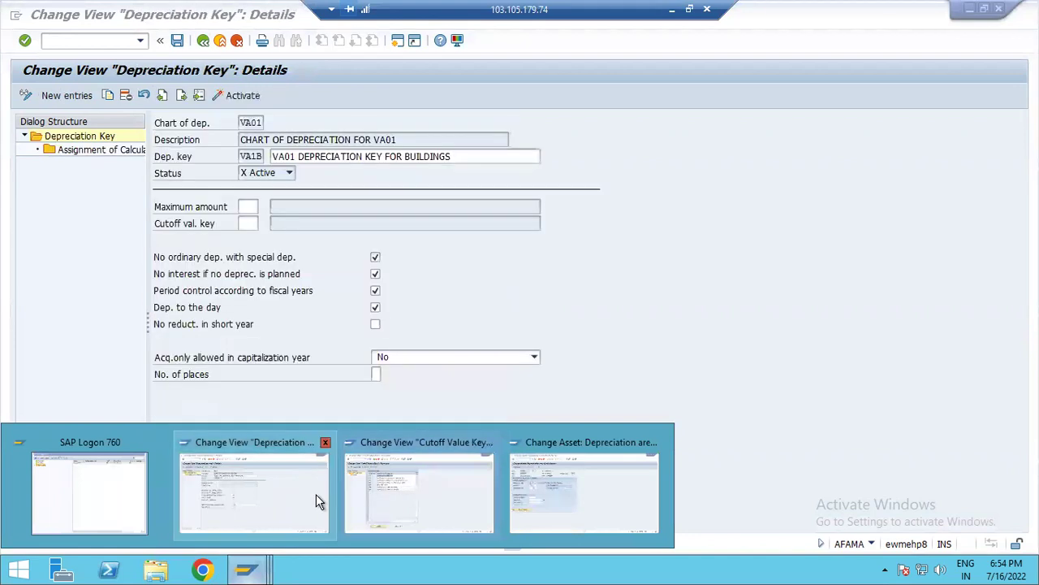
{"action": "left_click", "coordinate": [315, 494]}
{"action": "left_click", "coordinate": [264, 223]}
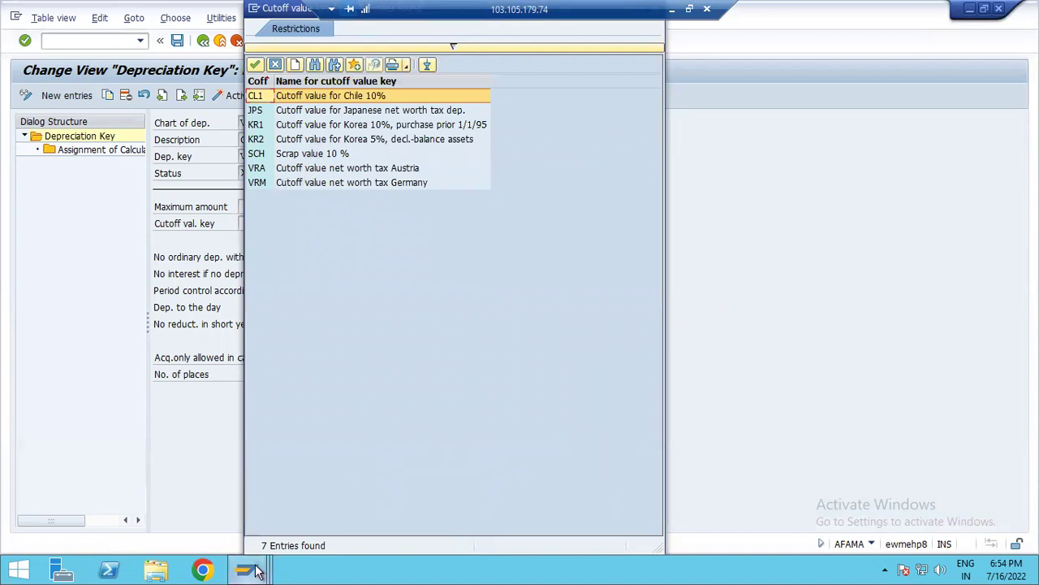
{"action": "mouse_move", "coordinate": [246, 569]}
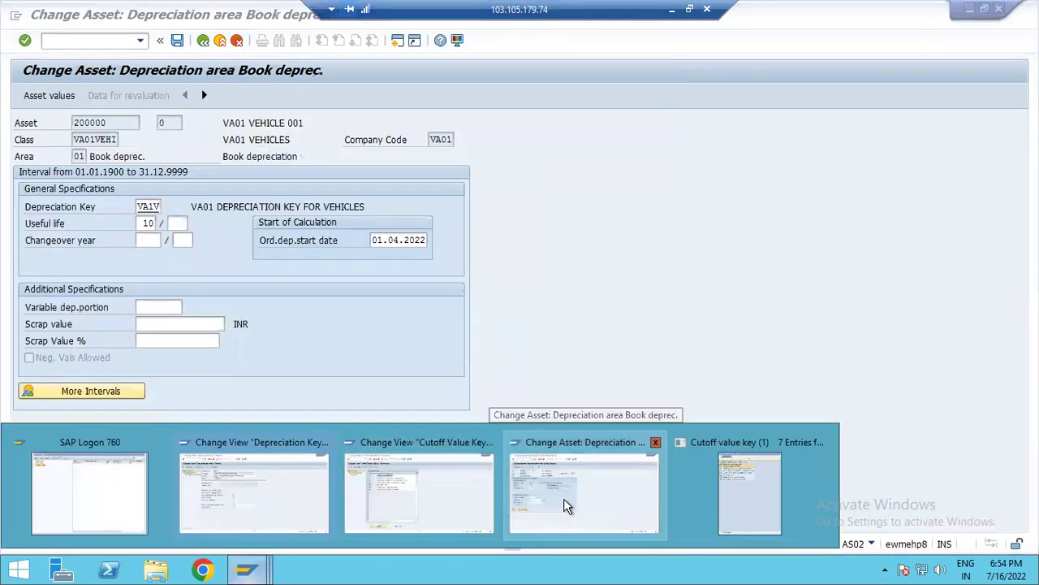
{"action": "left_click", "coordinate": [439, 507]}
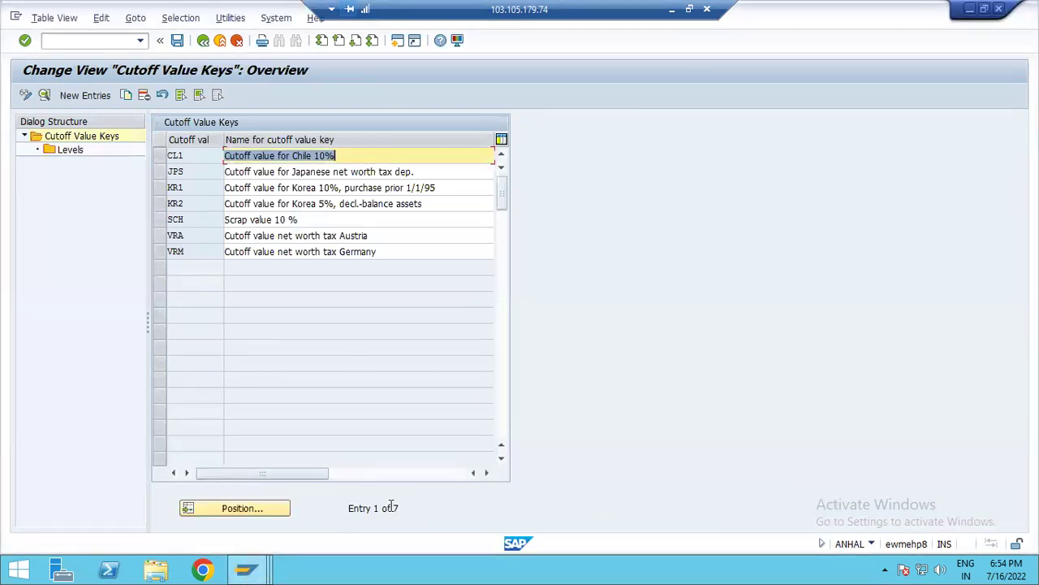
{"action": "mouse_move", "coordinate": [246, 568]}
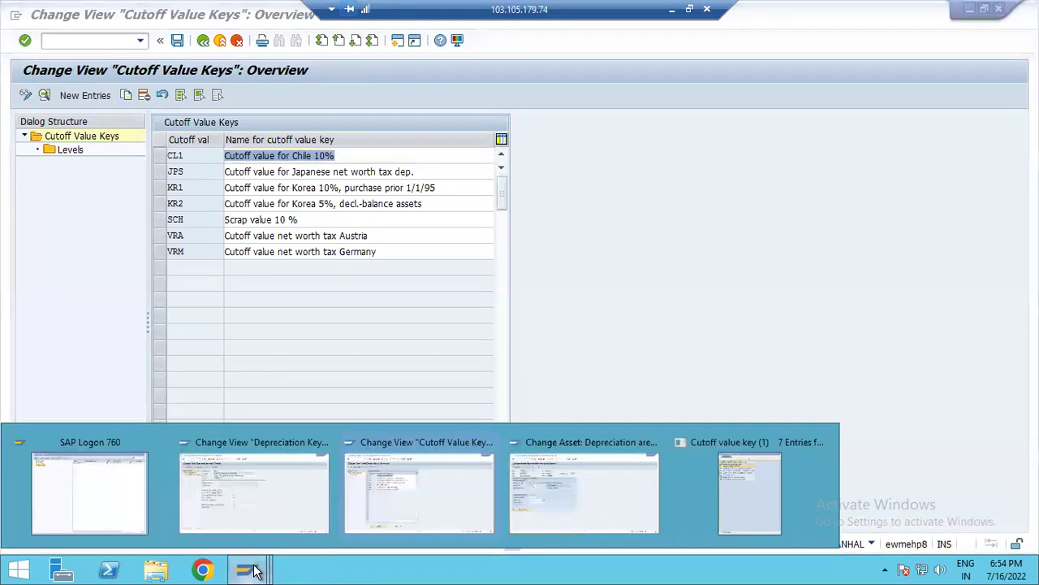
{"action": "left_click", "coordinate": [208, 510]}
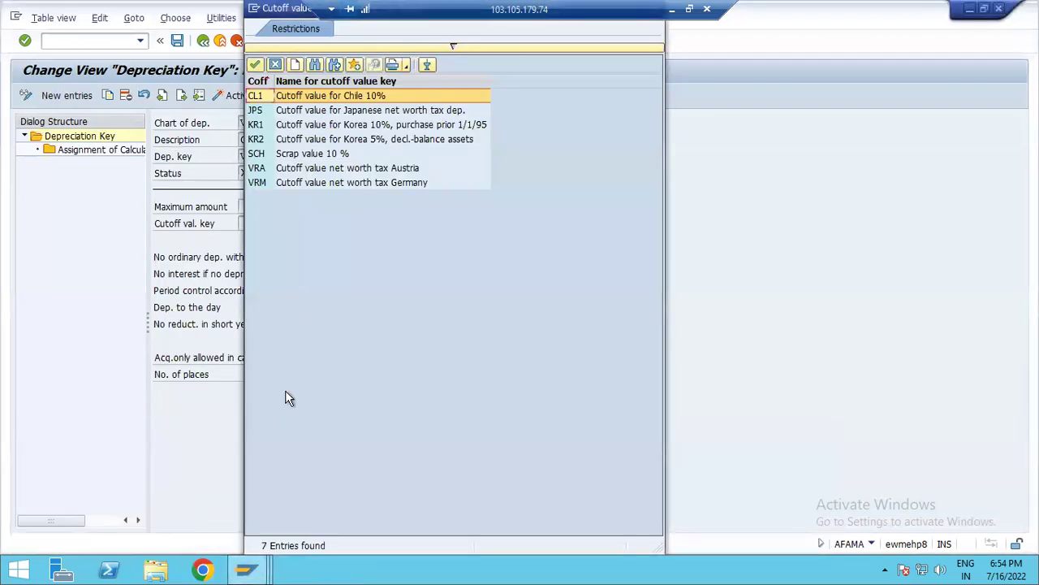
{"action": "left_click", "coordinate": [276, 66]}
List the selectable maximum amount methods for depreciation key VA1B and close the list without choosing one.
{"action": "left_click", "coordinate": [261, 207]}
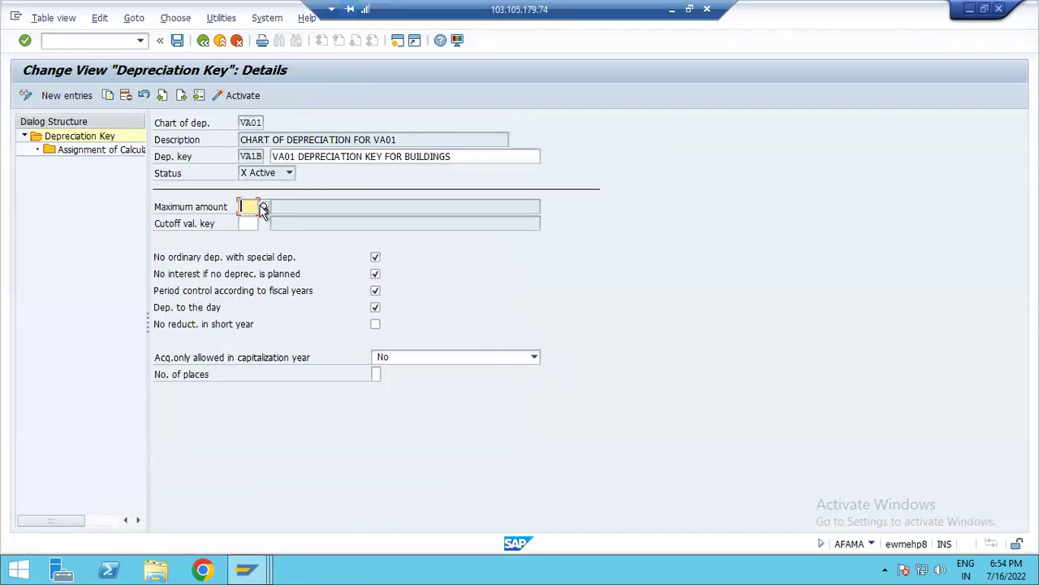
{"action": "left_click", "coordinate": [263, 208]}
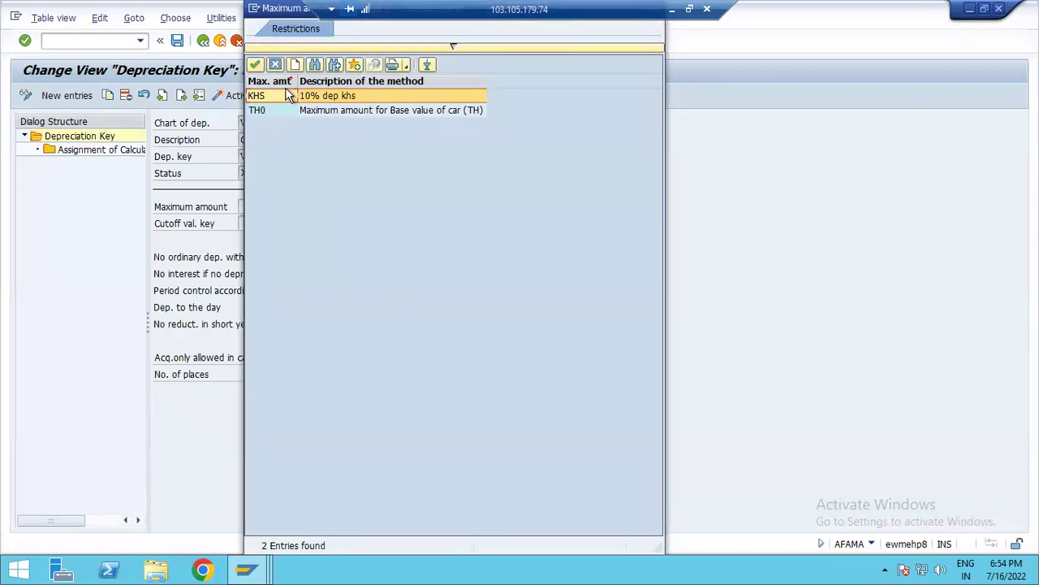
{"action": "left_click", "coordinate": [275, 64]}
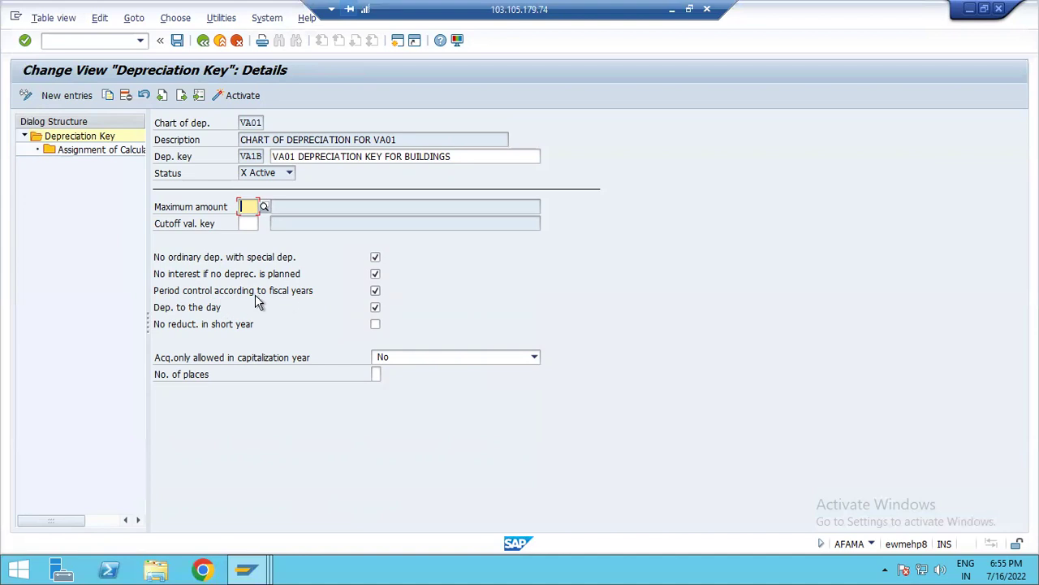
Switch to the Asset Accounting Google Sheet in Chrome and read the Depreciation Key notes on the cutoff value key and indicators.
{"action": "left_click", "coordinate": [672, 9]}
{"action": "left_click", "coordinate": [660, 441]}
{"action": "scroll", "coordinate": [659, 441], "scroll_direction": "down", "scroll_amount": 3}
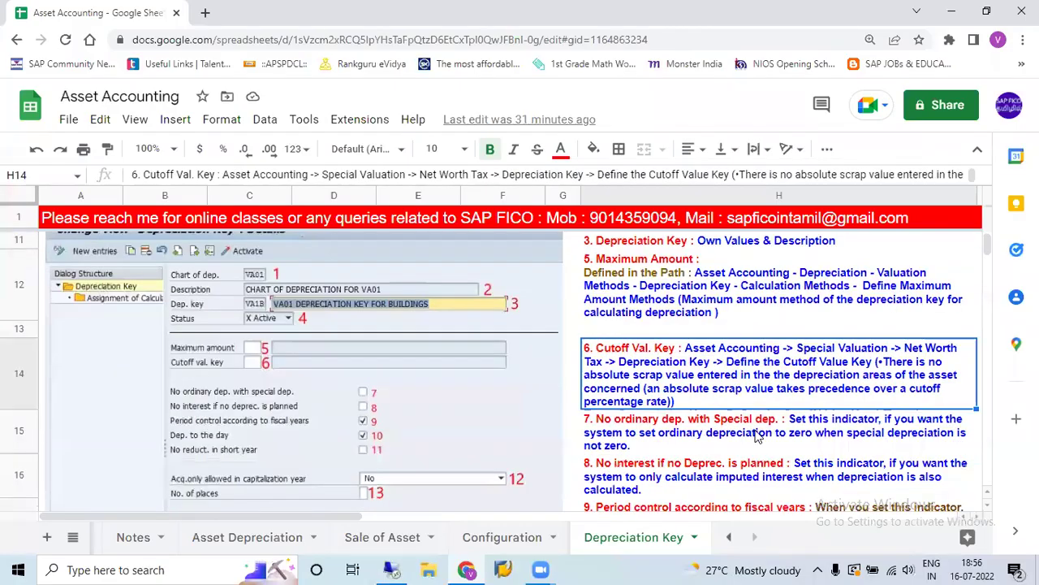
Read the Google Sheet notes on the no-interest and fiscal-year period control indicators, and switch to the SAP remote session.
{"action": "left_click", "coordinate": [679, 459]}
{"action": "scroll", "coordinate": [749, 459], "scroll_direction": "down", "scroll_amount": 2}
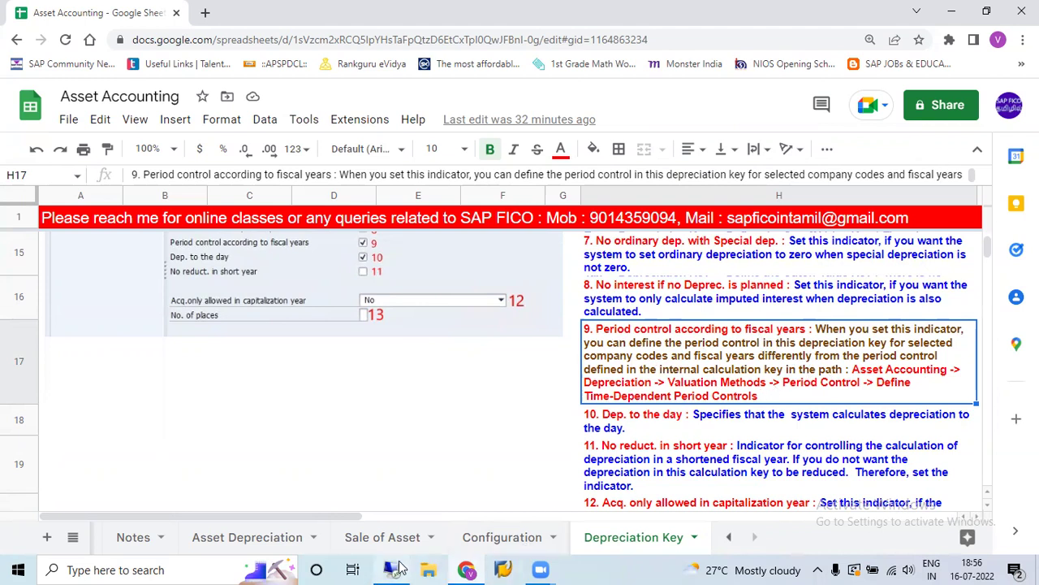
{"action": "mouse_move", "coordinate": [393, 569]}
{"action": "left_click", "coordinate": [393, 520]}
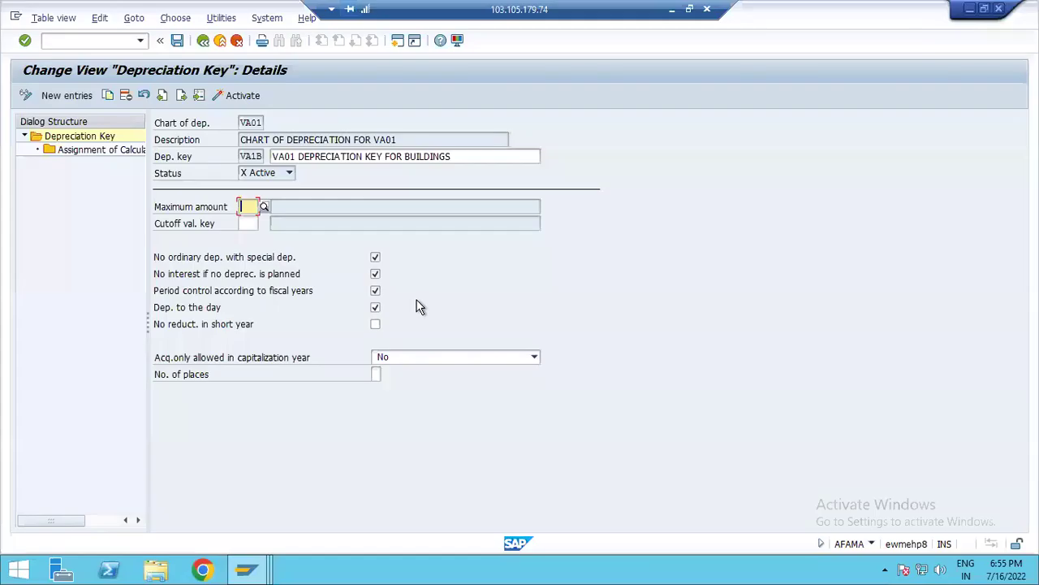
Switch to the Cutoff Value Keys session, return to the IMG structure and collapse the Special Valuation branch.
{"action": "mouse_move", "coordinate": [243, 571]}
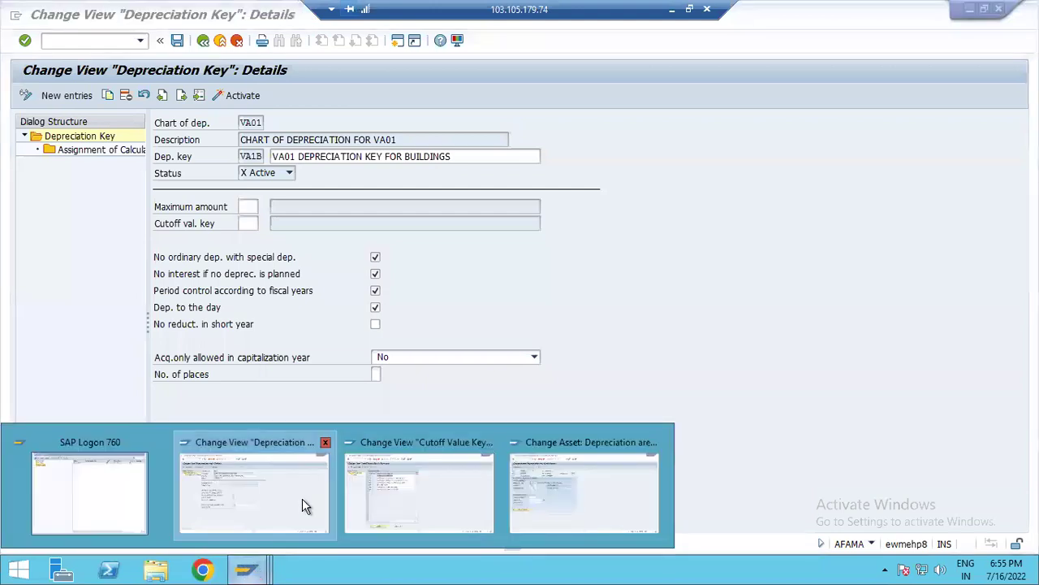
{"action": "left_click", "coordinate": [385, 506]}
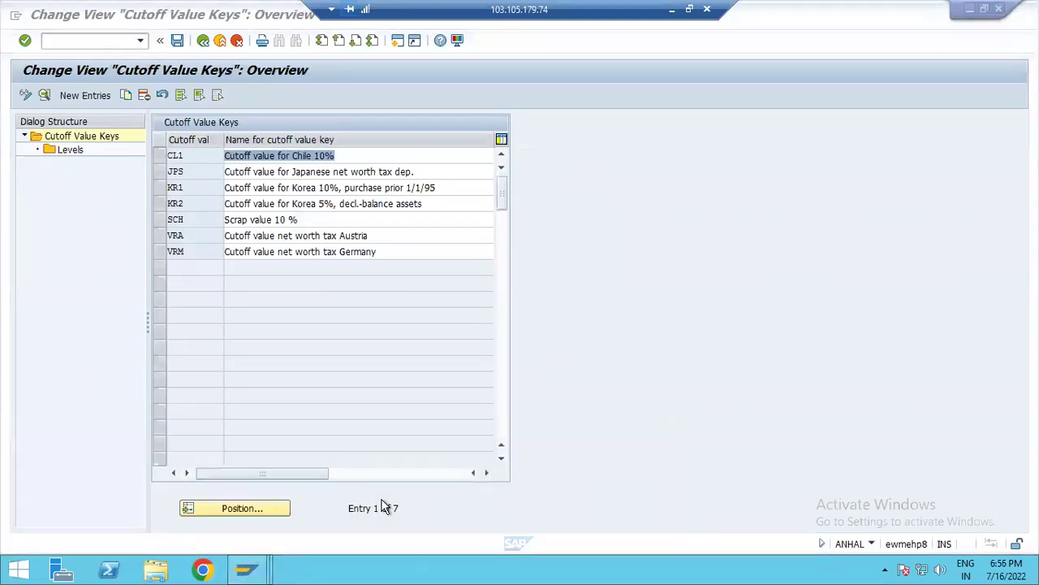
{"action": "left_click", "coordinate": [203, 40]}
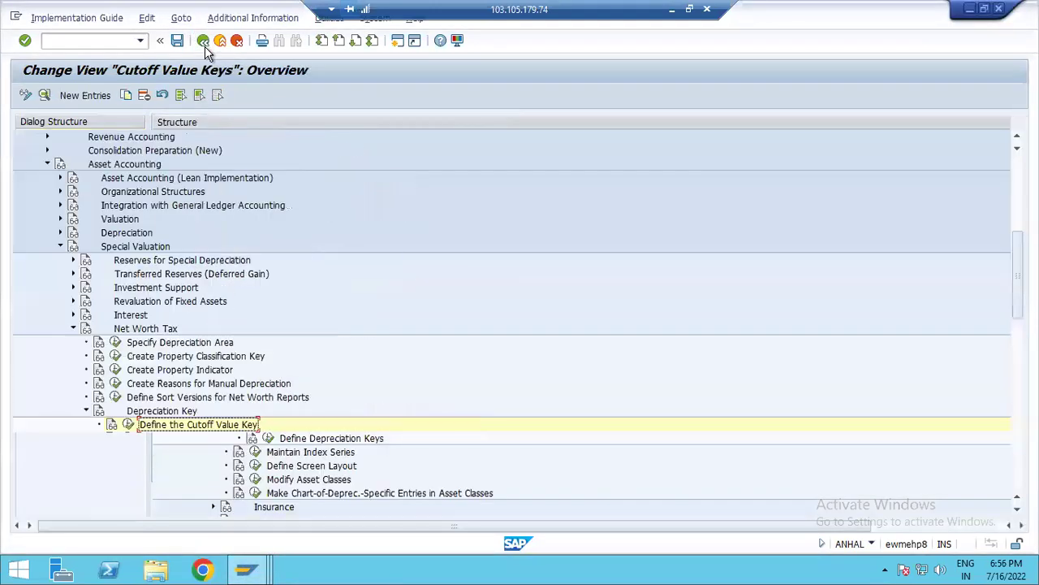
{"action": "left_click", "coordinate": [86, 411]}
{"action": "left_click", "coordinate": [74, 328]}
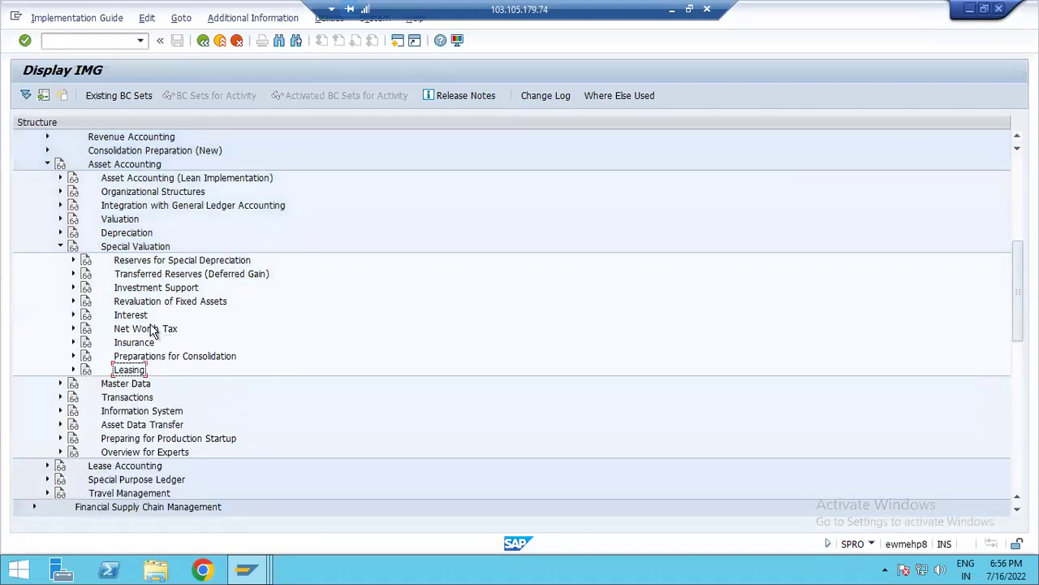
{"action": "left_click", "coordinate": [60, 246]}
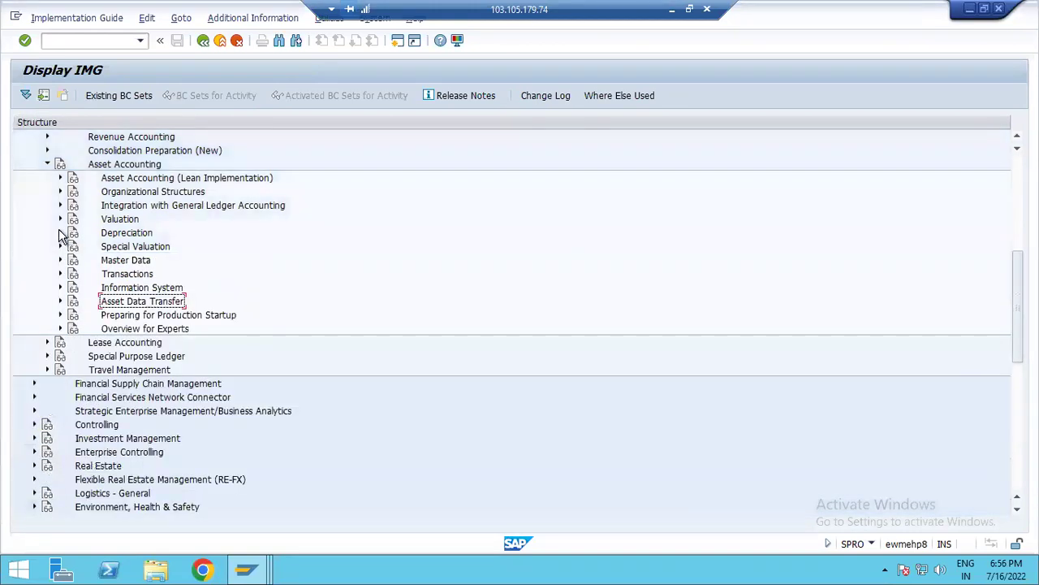
Open Define Time-Dependent Period Controls in the IMG under Asset Accounting, Depreciation, Valuation Methods, Period Control.
{"action": "left_click", "coordinate": [60, 232]}
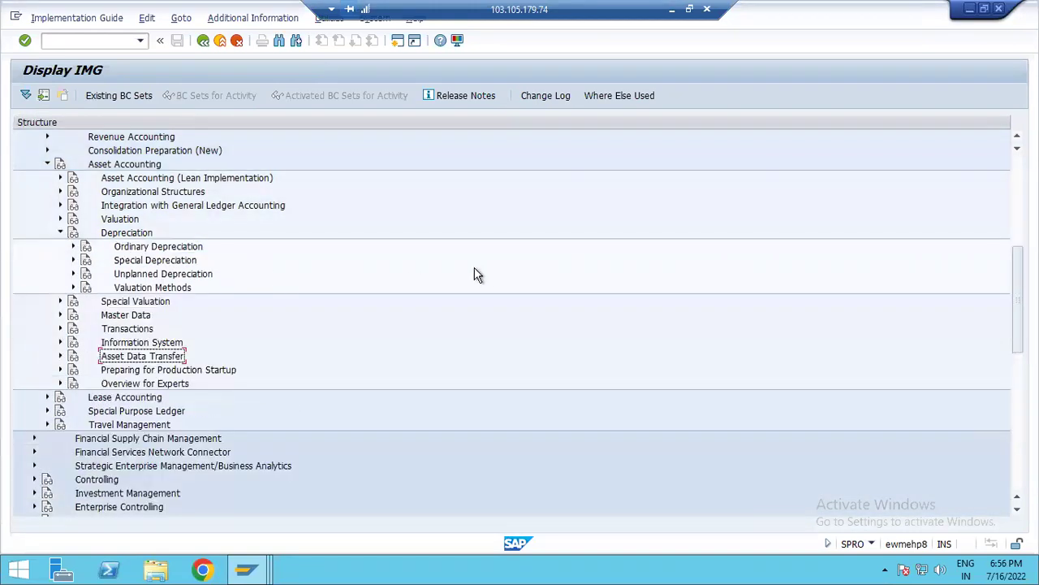
{"action": "left_click", "coordinate": [73, 287]}
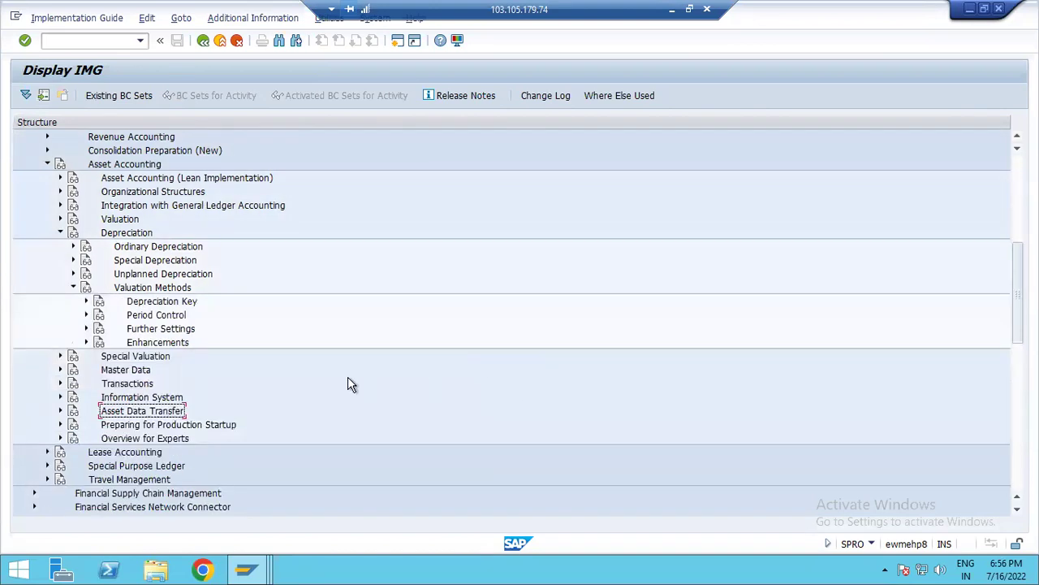
{"action": "left_click", "coordinate": [86, 315]}
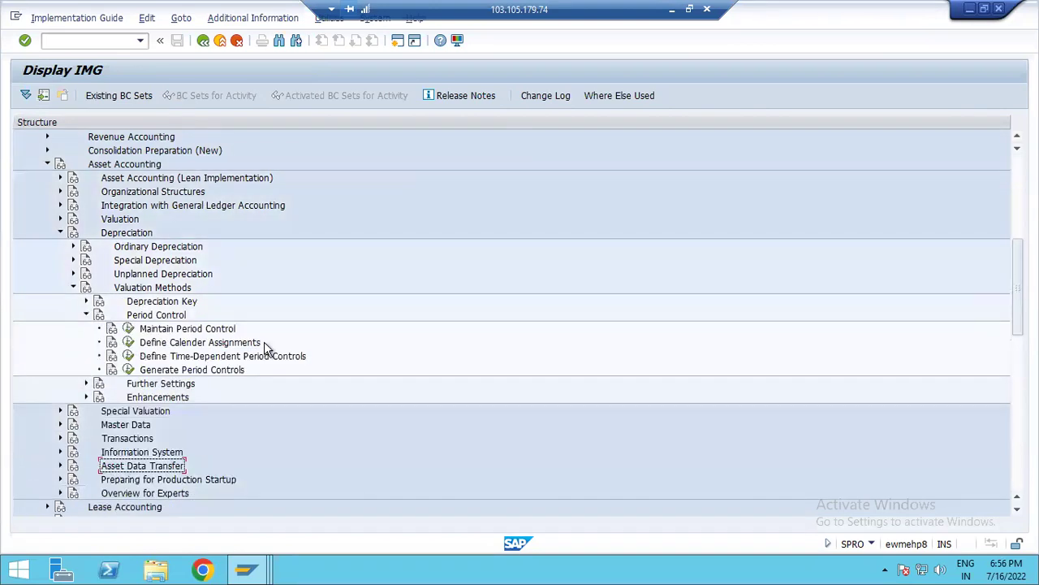
{"action": "left_click", "coordinate": [128, 357]}
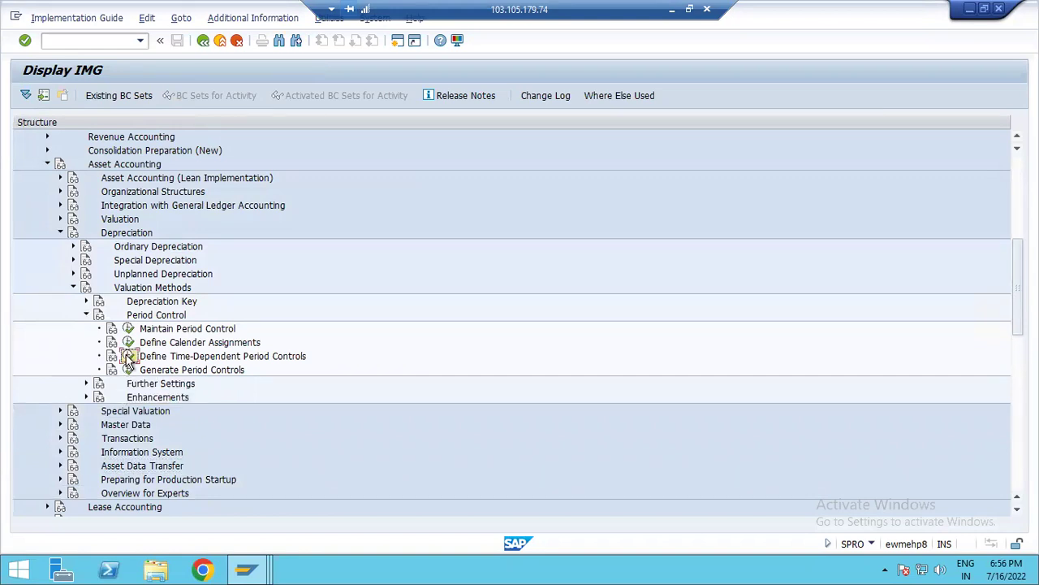
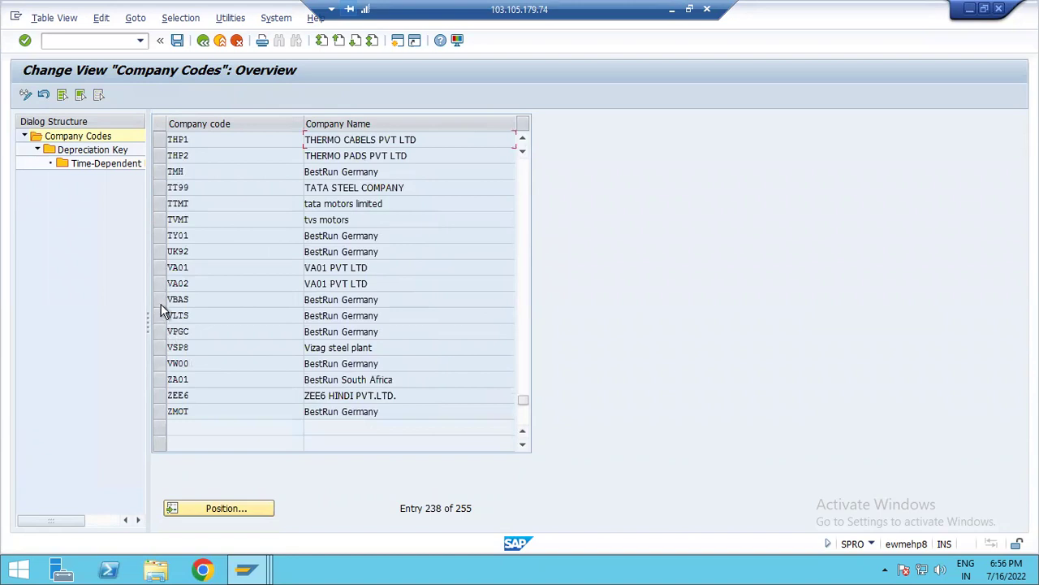
Display the time-dependent period control of company code VA01 for depreciation key VA1B.
{"action": "left_click", "coordinate": [159, 268]}
{"action": "double_click", "coordinate": [85, 150]}
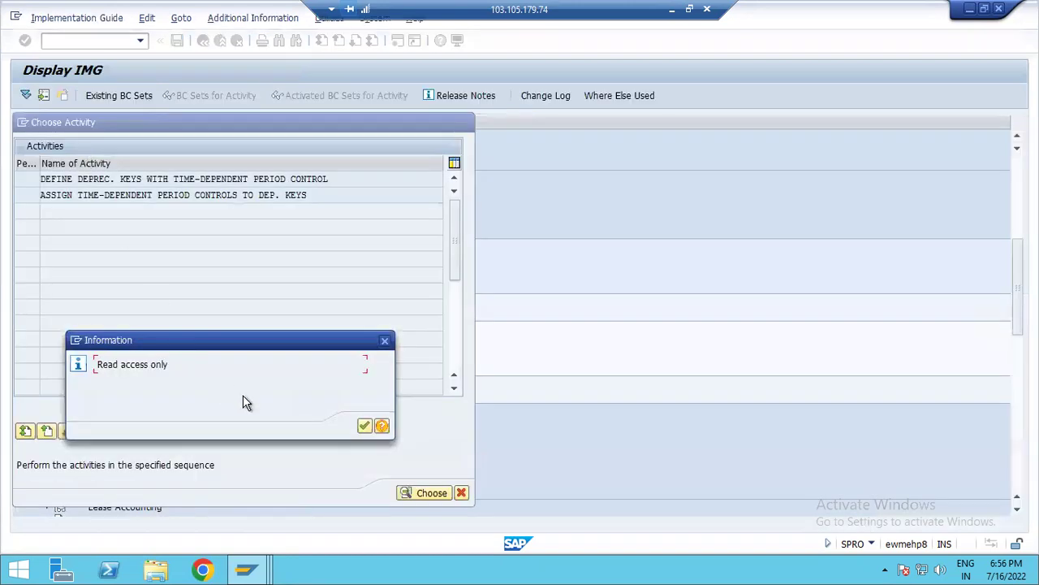
{"action": "left_click", "coordinate": [363, 426]}
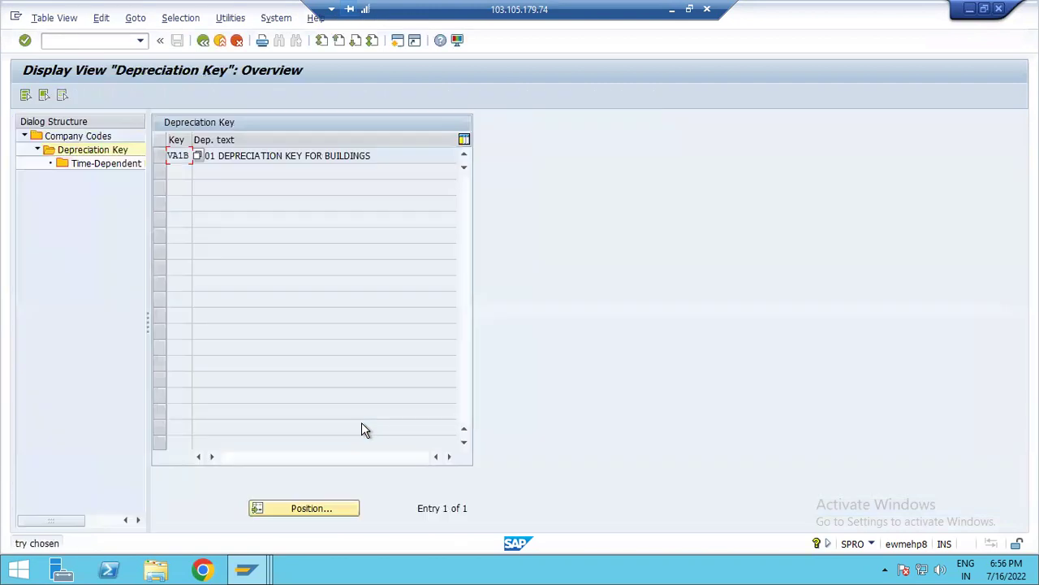
{"action": "left_click", "coordinate": [98, 167]}
{"action": "left_click", "coordinate": [159, 162]}
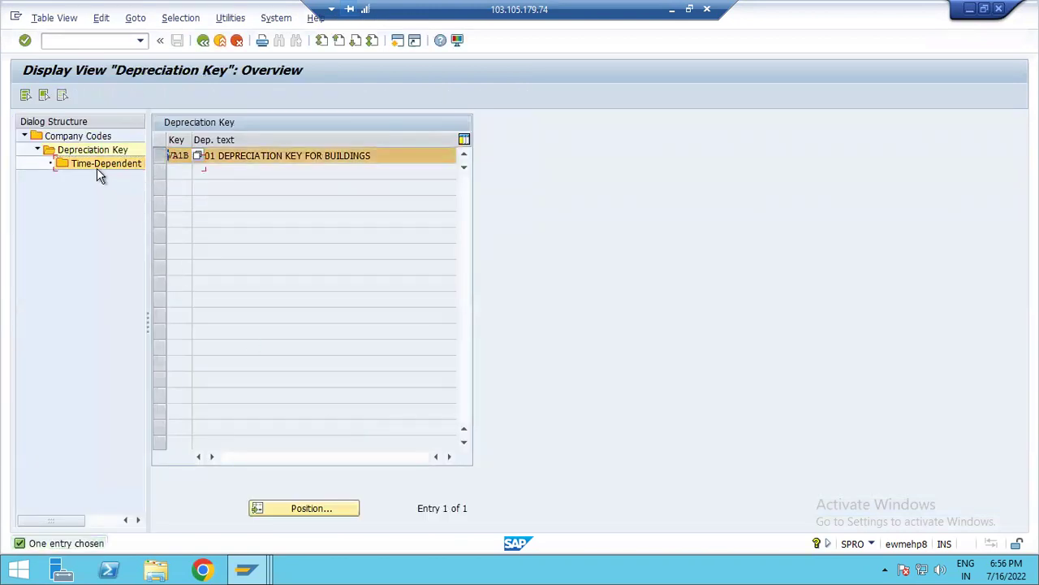
{"action": "double_click", "coordinate": [96, 166]}
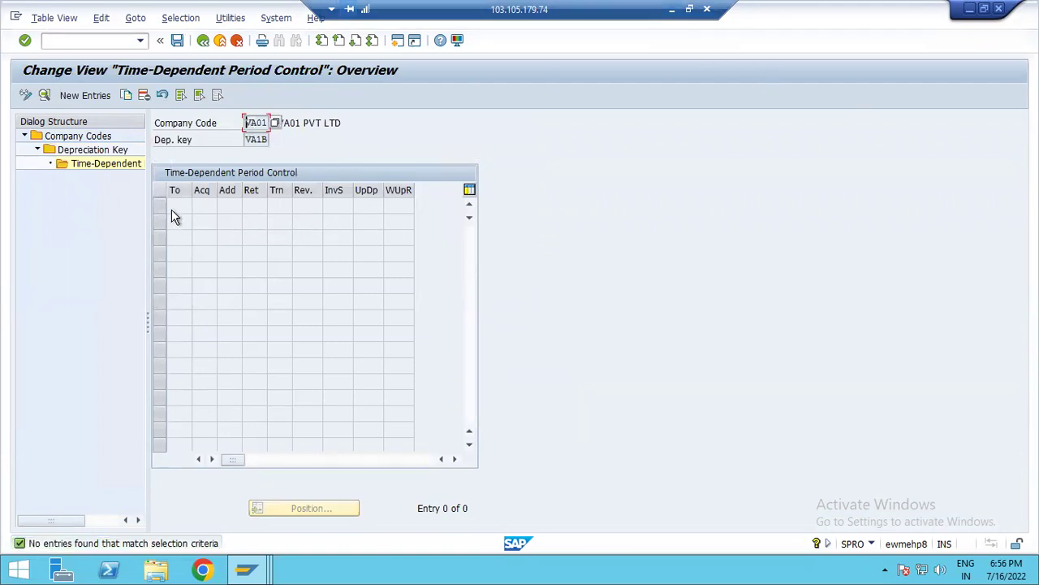
Return to the details of depreciation key VA1B and review the options for acquisitions in the capitalization year and the No. of places field.
{"action": "mouse_move", "coordinate": [247, 569]}
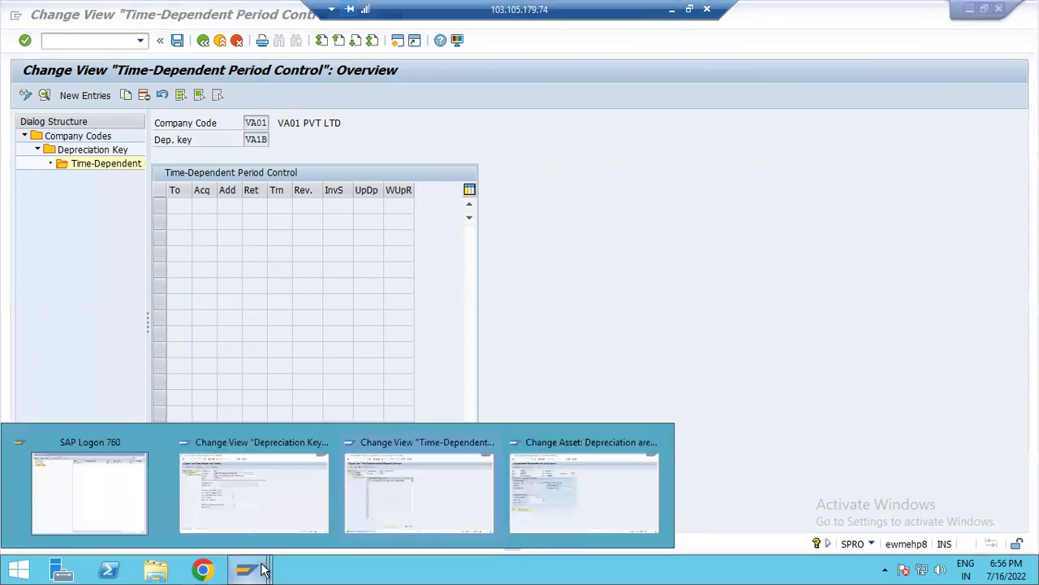
{"action": "left_click", "coordinate": [243, 508]}
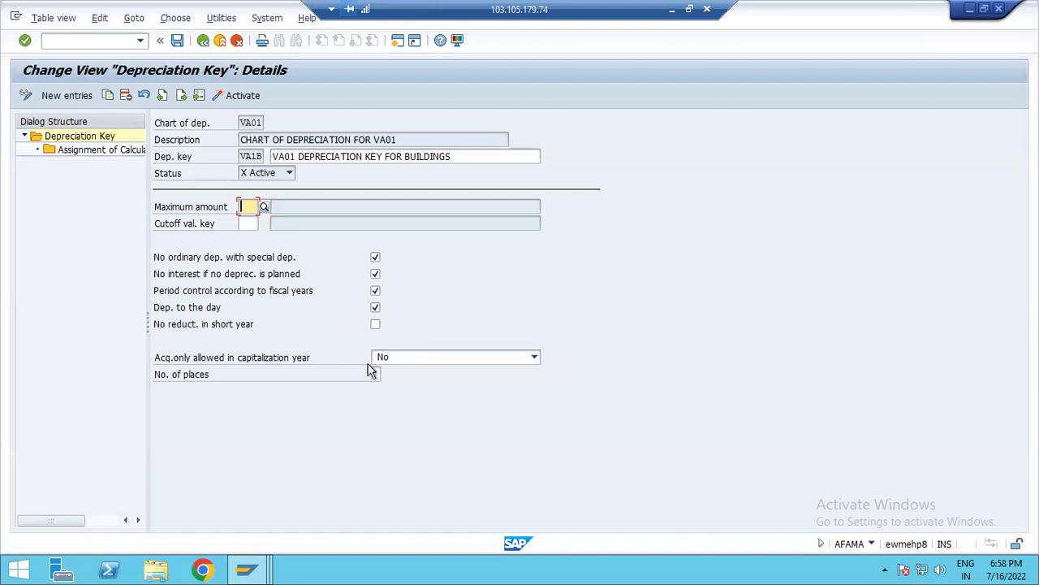
{"action": "left_click", "coordinate": [401, 360]}
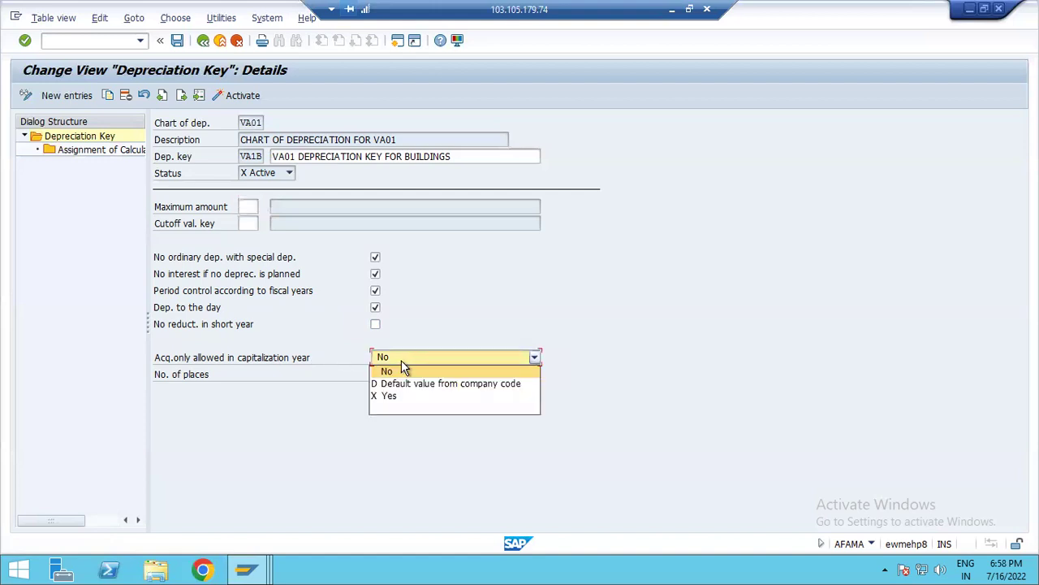
{"action": "left_click", "coordinate": [469, 311]}
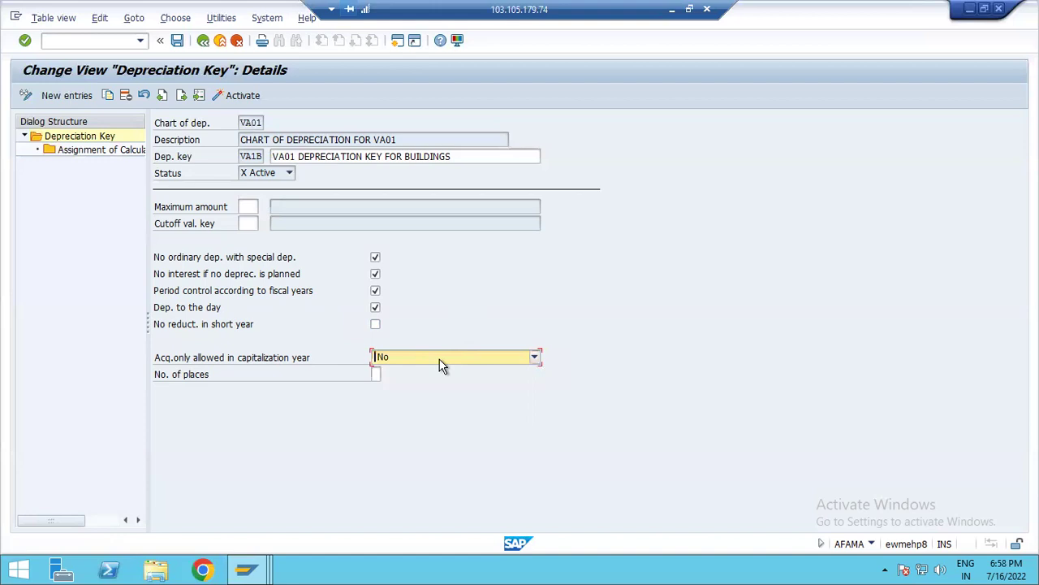
{"action": "left_click", "coordinate": [442, 365]}
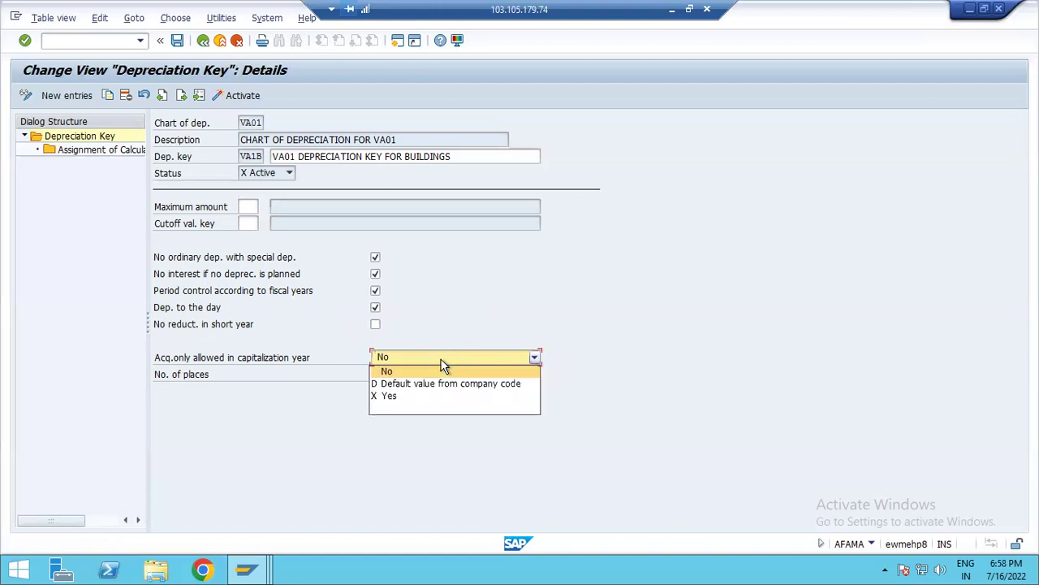
{"action": "left_click", "coordinate": [469, 317]}
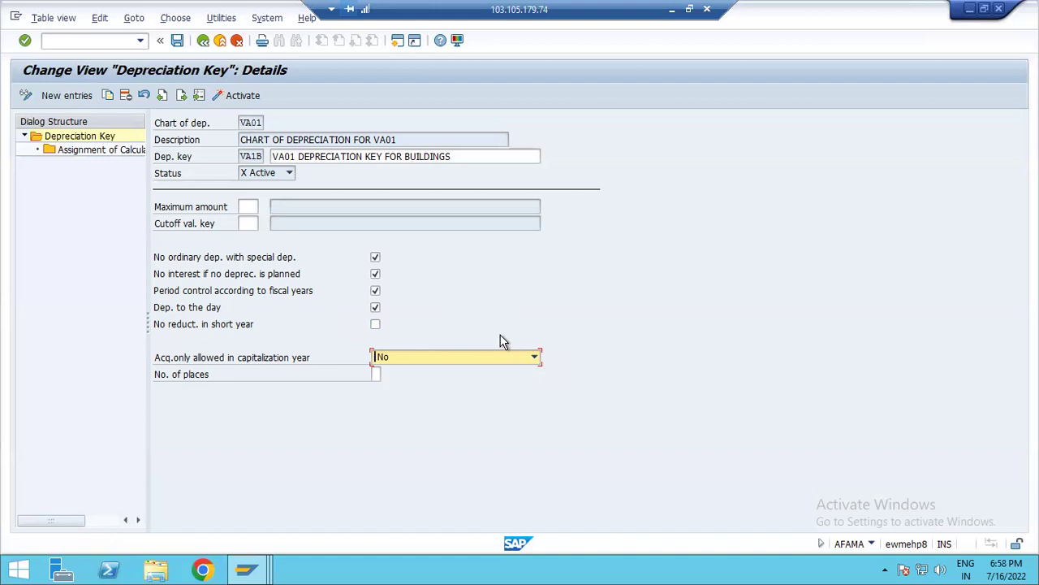
{"action": "left_click", "coordinate": [453, 357]}
{"action": "left_click", "coordinate": [452, 360]}
{"action": "left_click", "coordinate": [377, 375]}
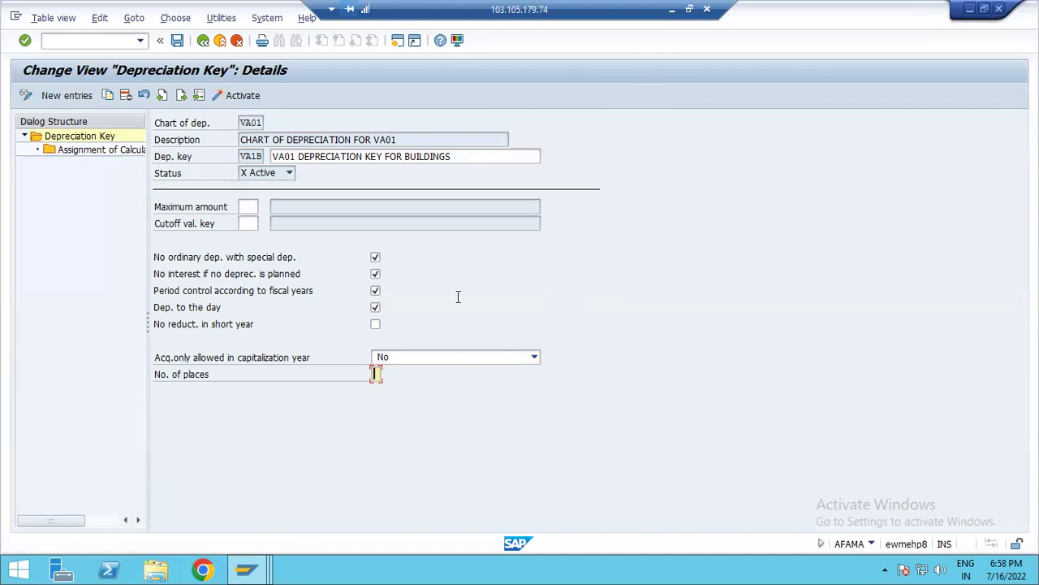
Switch to the Asset Accounting Google Sheet and read notes 10 to 13, continuing to the Assignment of Calculation Methods section.
{"action": "left_click", "coordinate": [671, 9]}
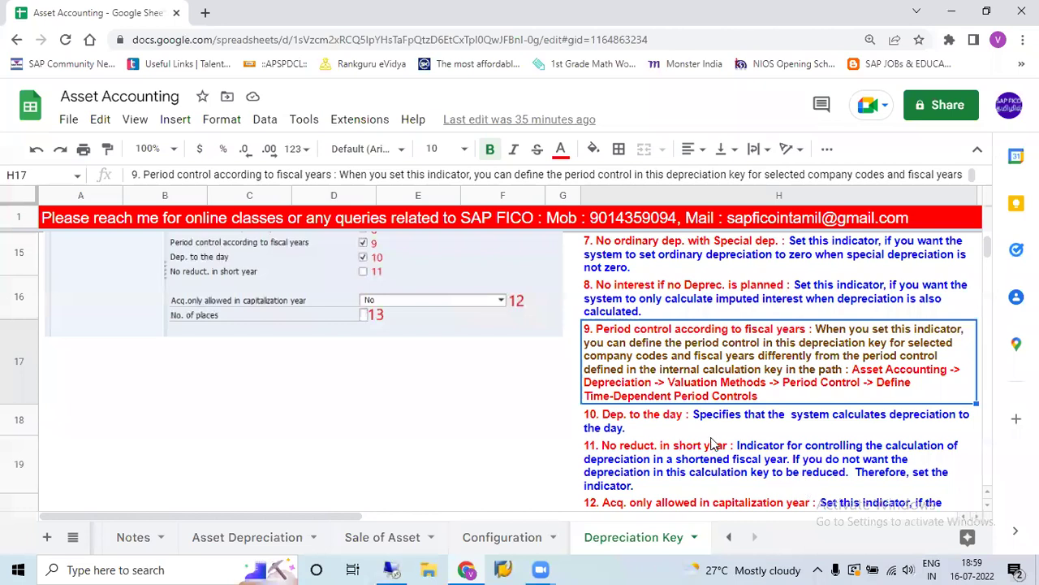
{"action": "scroll", "coordinate": [682, 406], "scroll_direction": "down", "scroll_amount": 3}
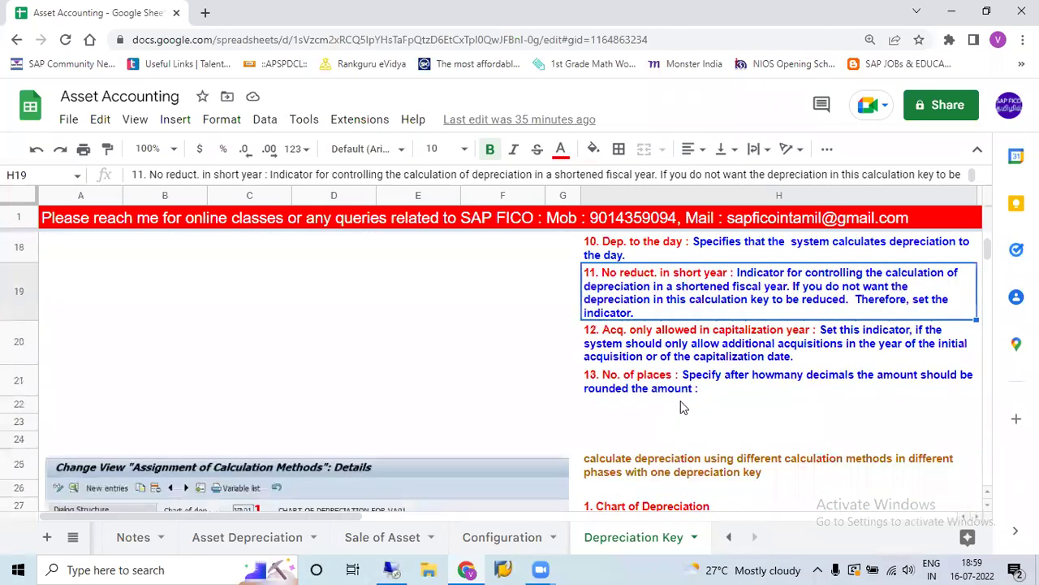
{"action": "left_click", "coordinate": [691, 382]}
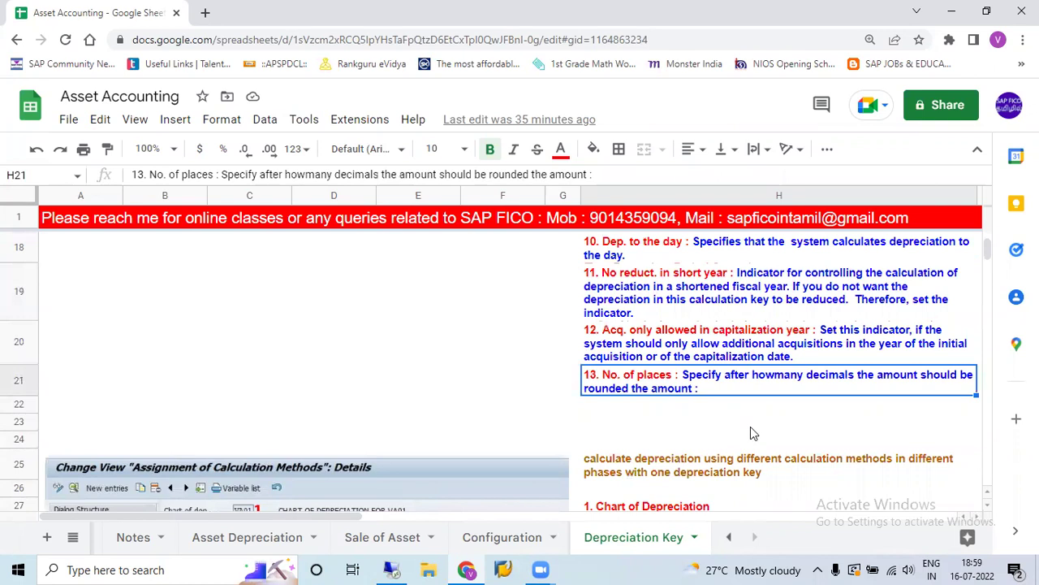
{"action": "scroll", "coordinate": [751, 433], "scroll_direction": "up", "scroll_amount": 2}
{"action": "scroll", "coordinate": [752, 433], "scroll_direction": "down", "scroll_amount": 2}
{"action": "scroll", "coordinate": [751, 433], "scroll_direction": "down", "scroll_amount": 2}
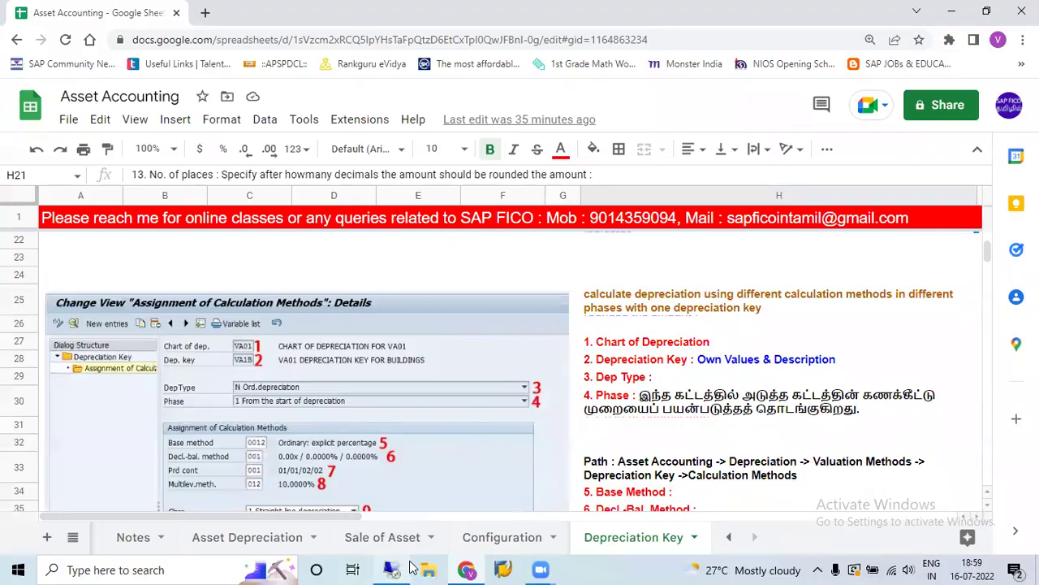
Display the Assignment of Calculation Methods details for depreciation key VA1B in SAP, and return to the Google Sheet notes.
{"action": "left_click", "coordinate": [398, 568]}
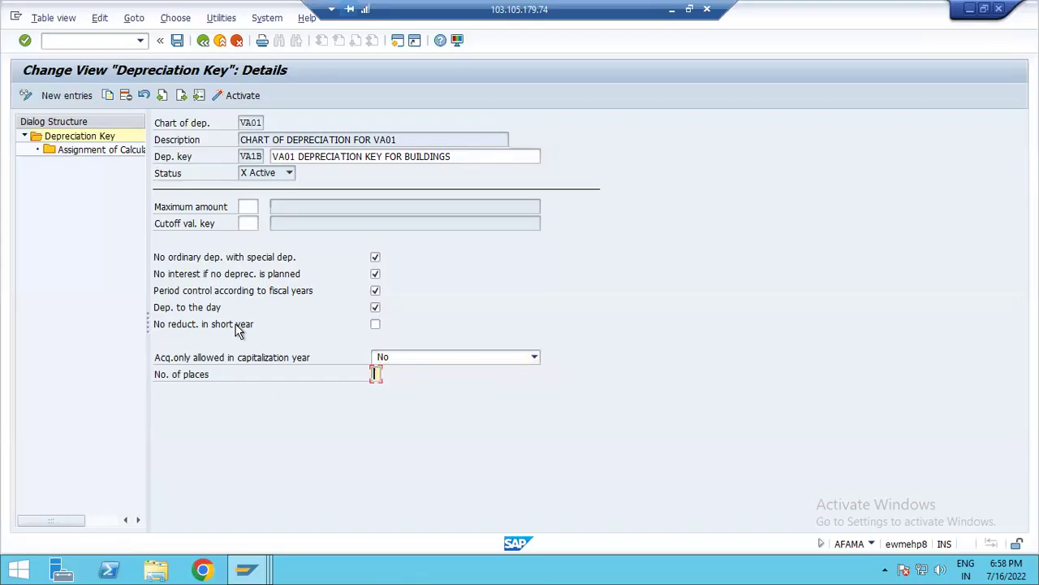
{"action": "double_click", "coordinate": [115, 155]}
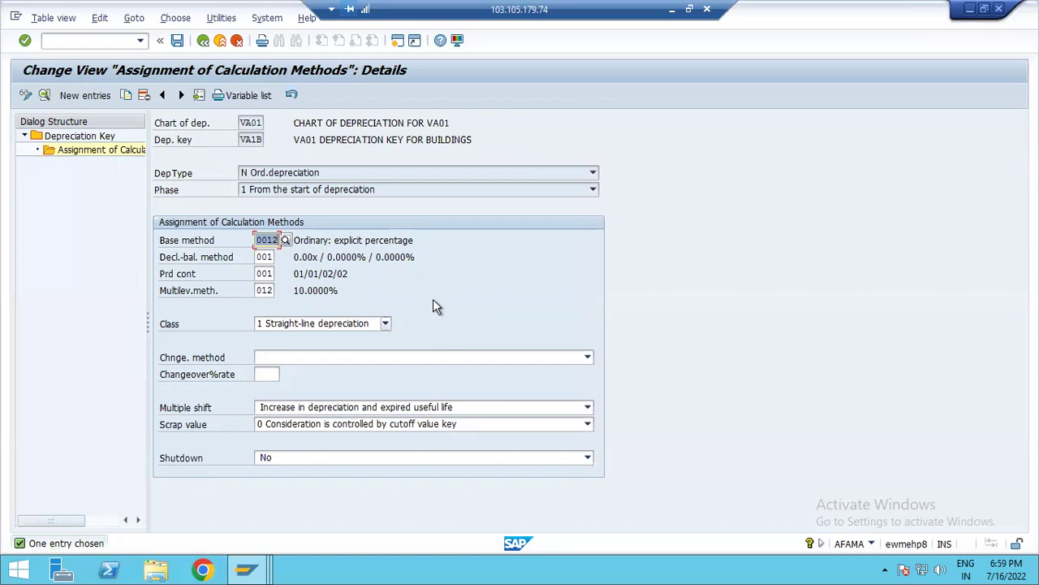
{"action": "left_click", "coordinate": [671, 9]}
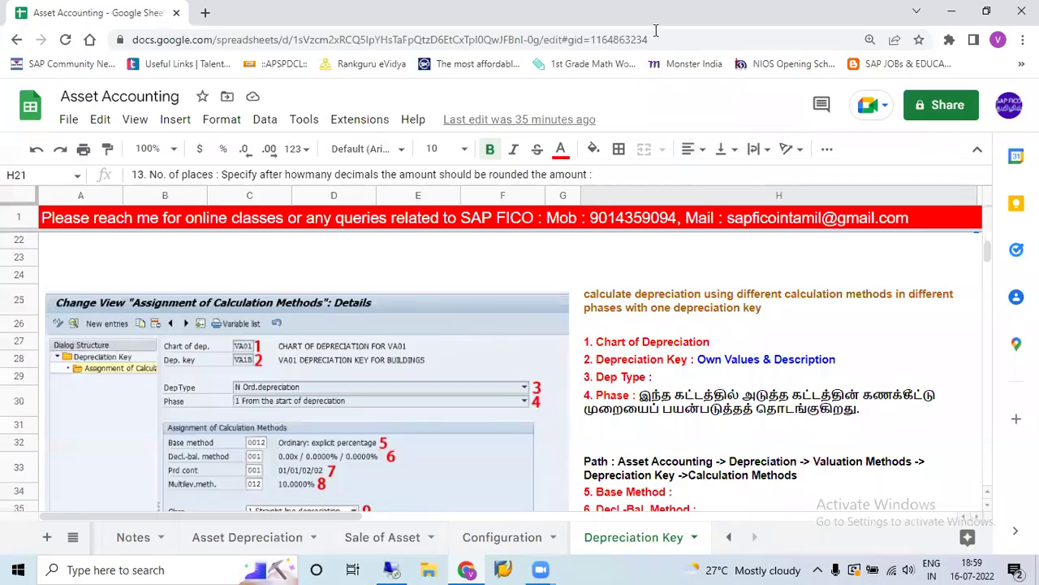